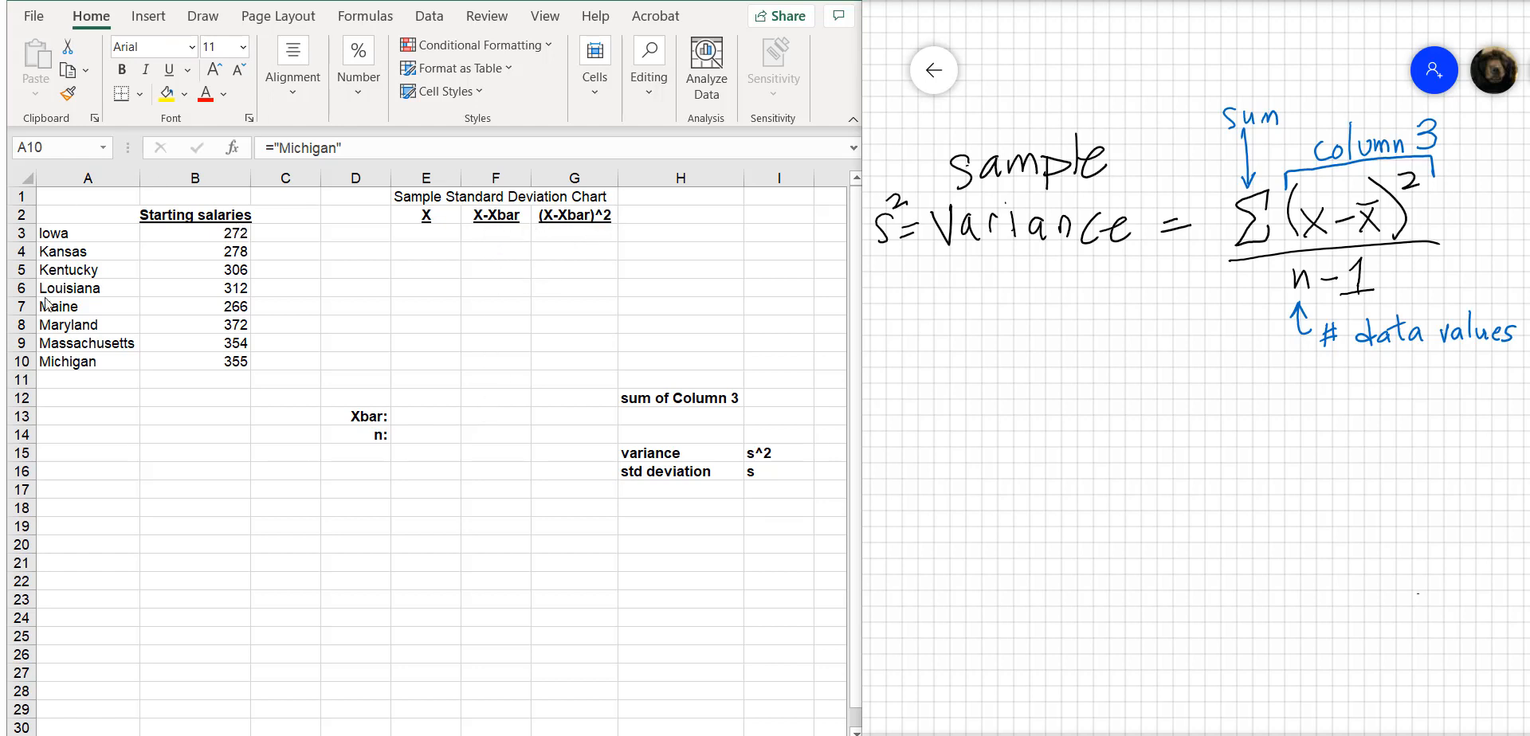
Copy the starting salaries in B3:B10 into the X column, starting at E3
{"action": "left_click", "coordinate": [236, 229]}
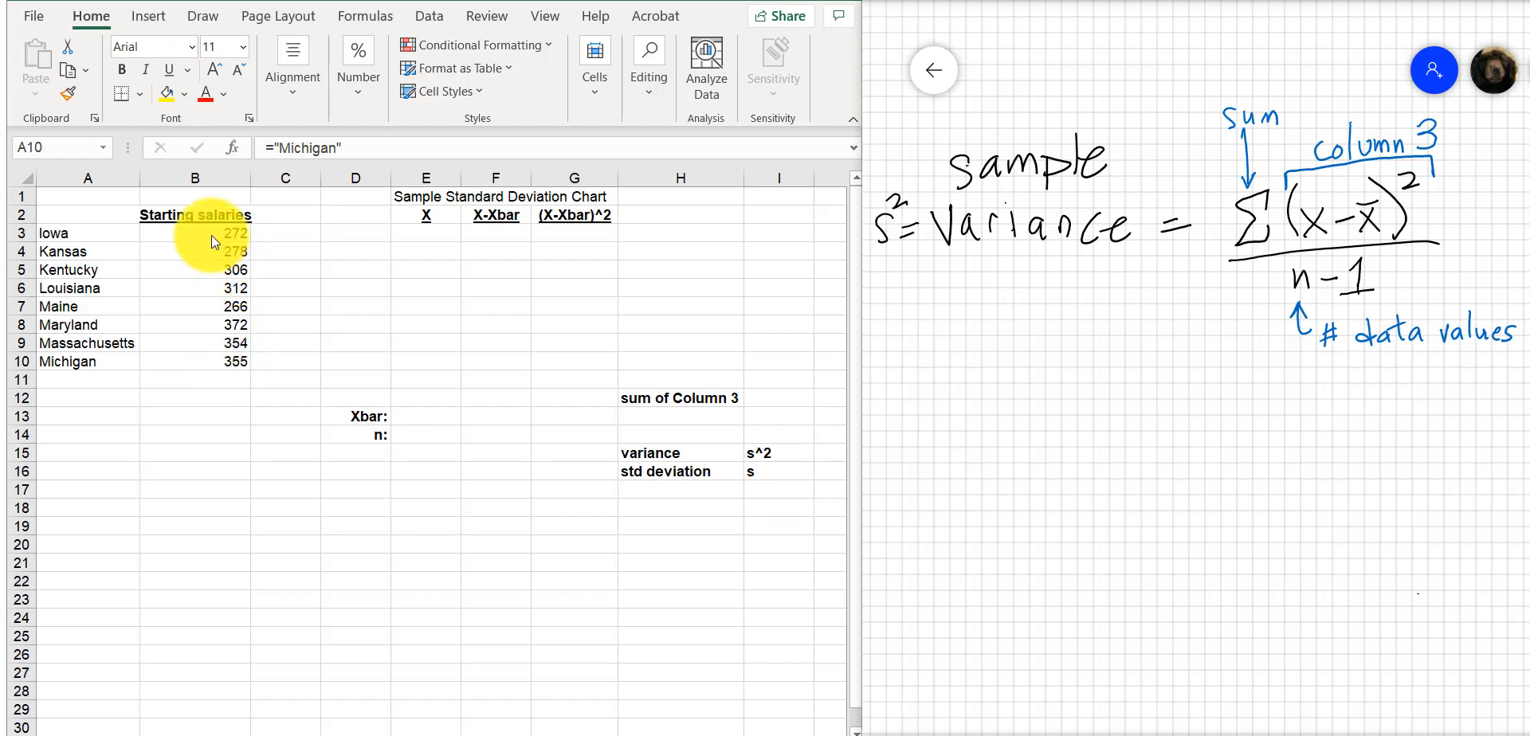
{"action": "left_click", "coordinate": [212, 235]}
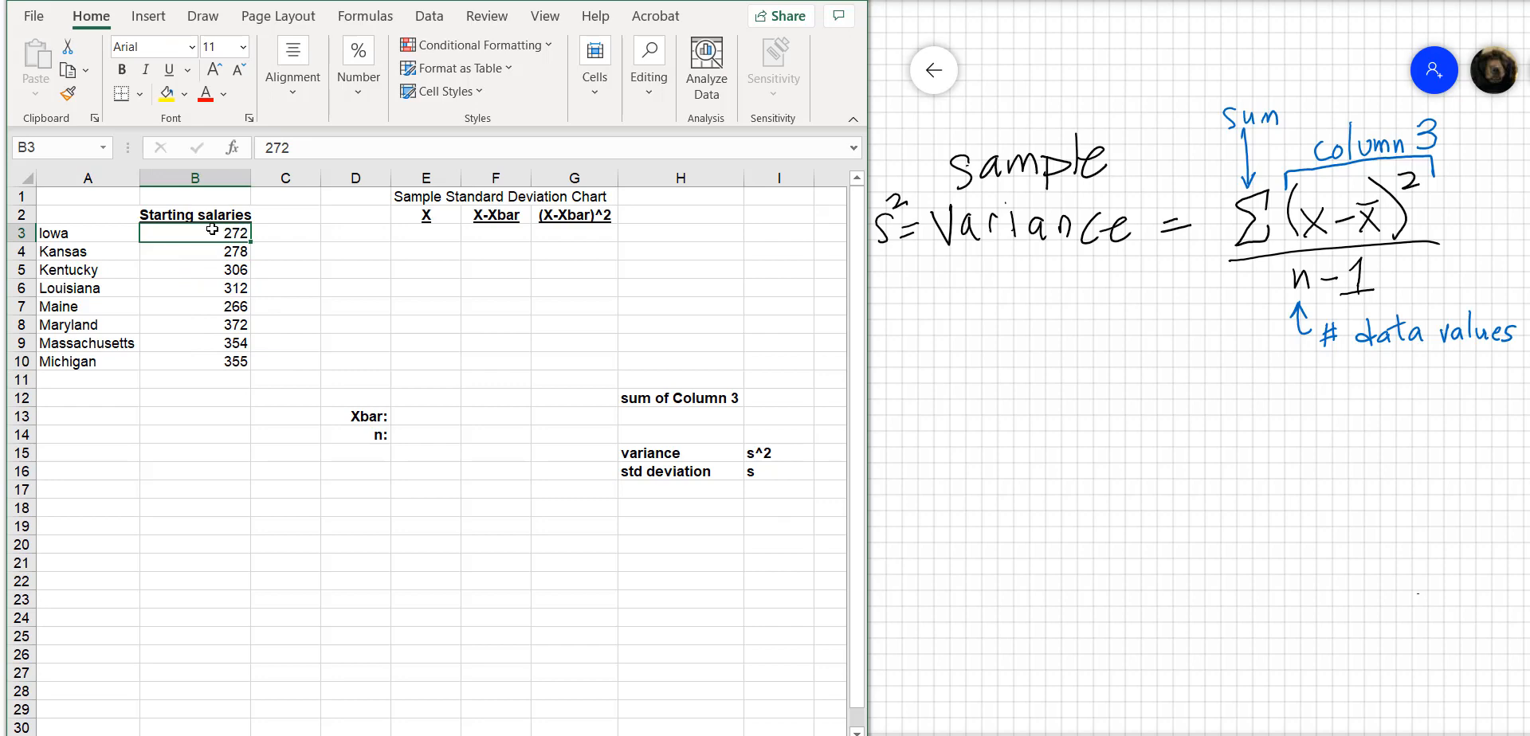
{"action": "key", "text": "shift+Down"}
{"action": "key", "text": "shift+Down"}
{"action": "key", "text": "shift+Down"}
{"action": "key", "text": "shift+Down"}
{"action": "key", "text": "shift+Down"}
{"action": "key", "text": "shift+Down"}
{"action": "key", "text": "shift+Down"}
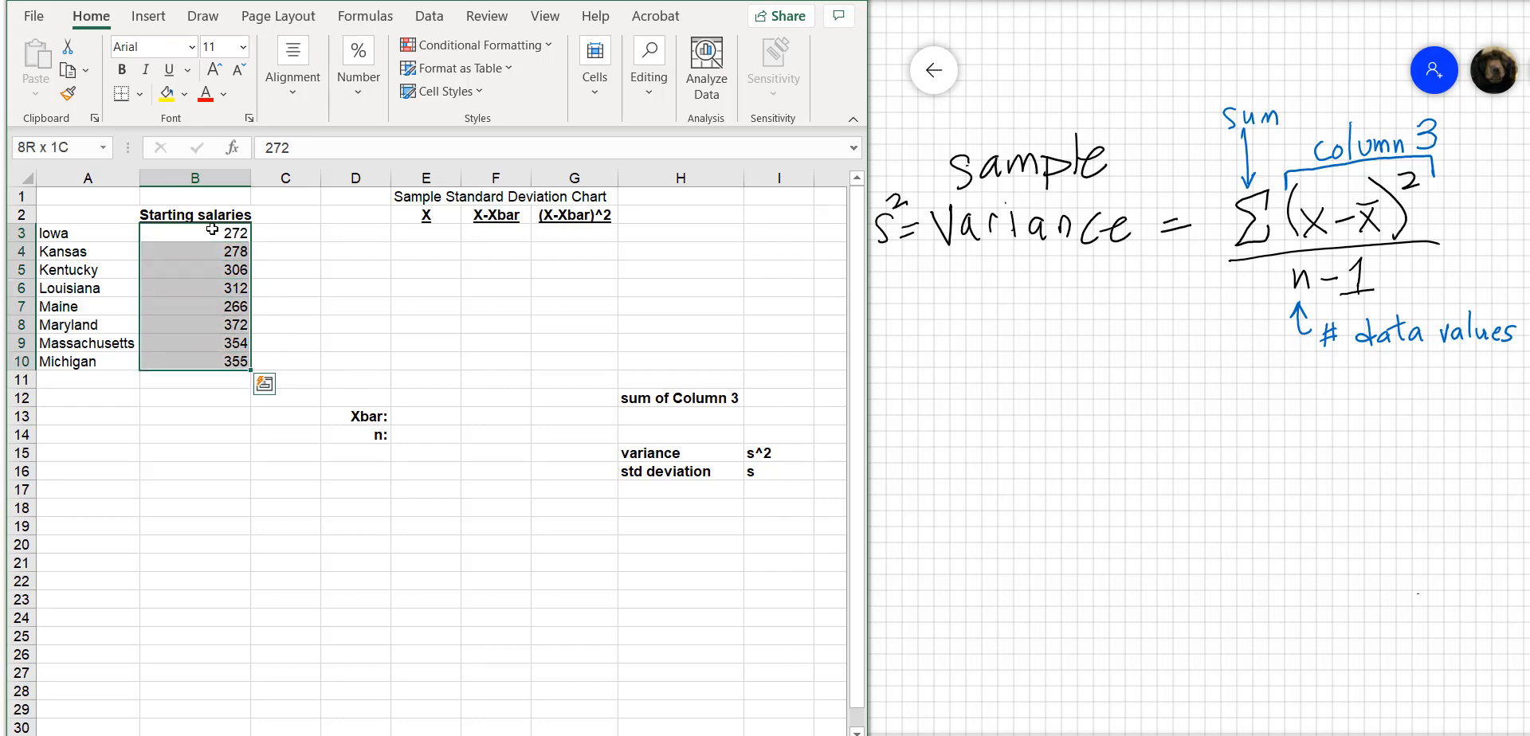
{"action": "key", "text": "ctrl+c"}
{"action": "key", "text": "Right"}
{"action": "key", "text": "Right"}
{"action": "key", "text": "Right"}
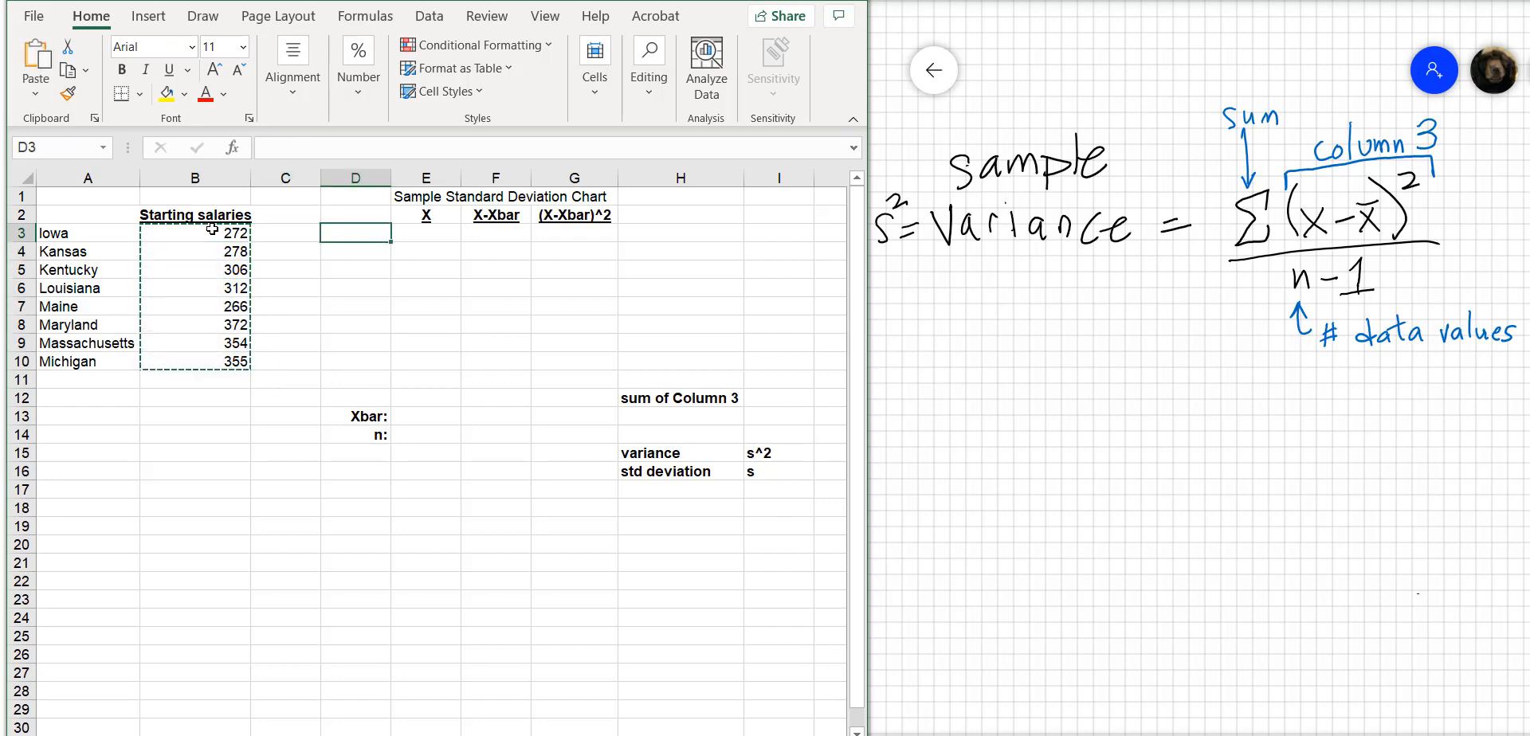
{"action": "key", "text": "ctrl+v"}
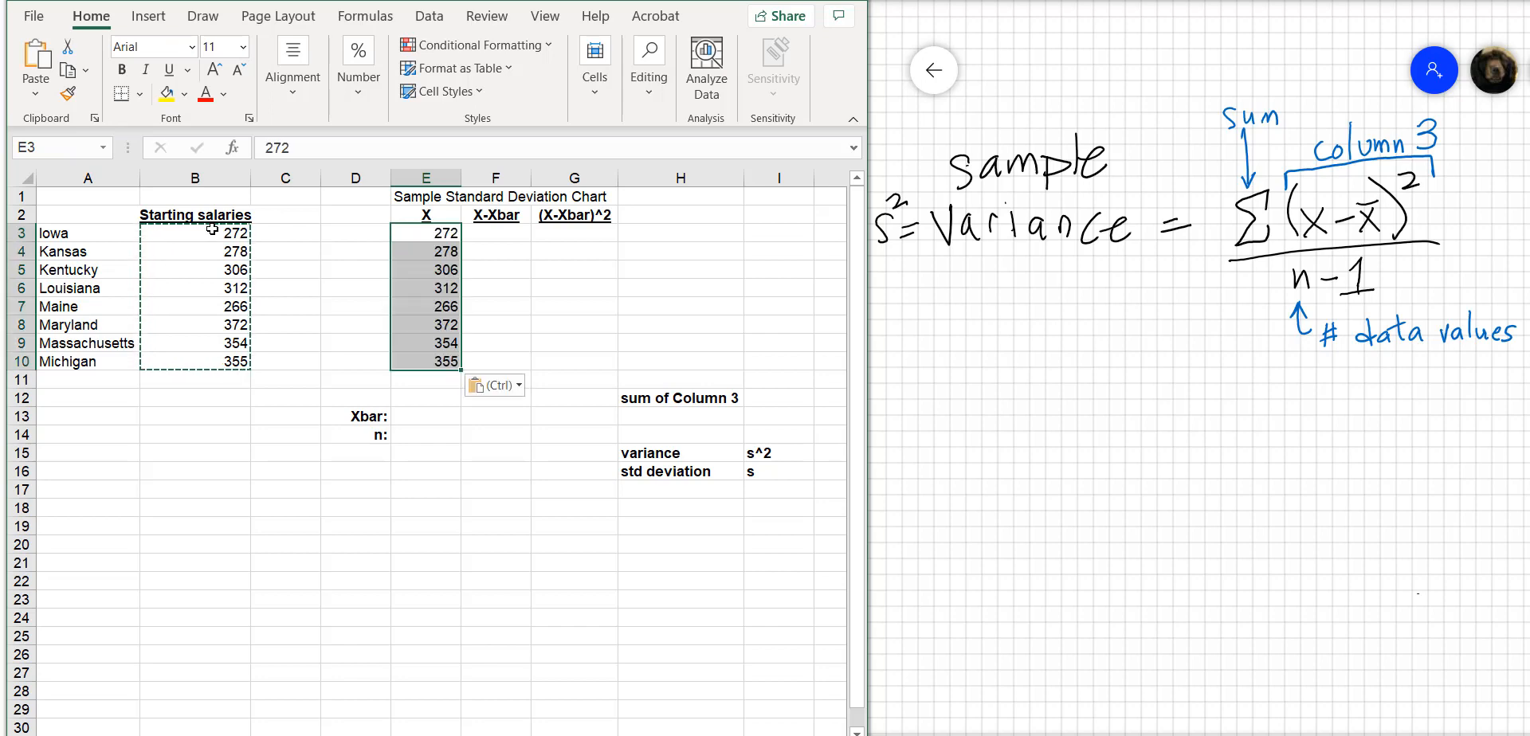
Calculate the mean of the X values in E13, next to the Xbar label, with =AVERAGE(E3:E10)
{"action": "key", "text": "Right"}
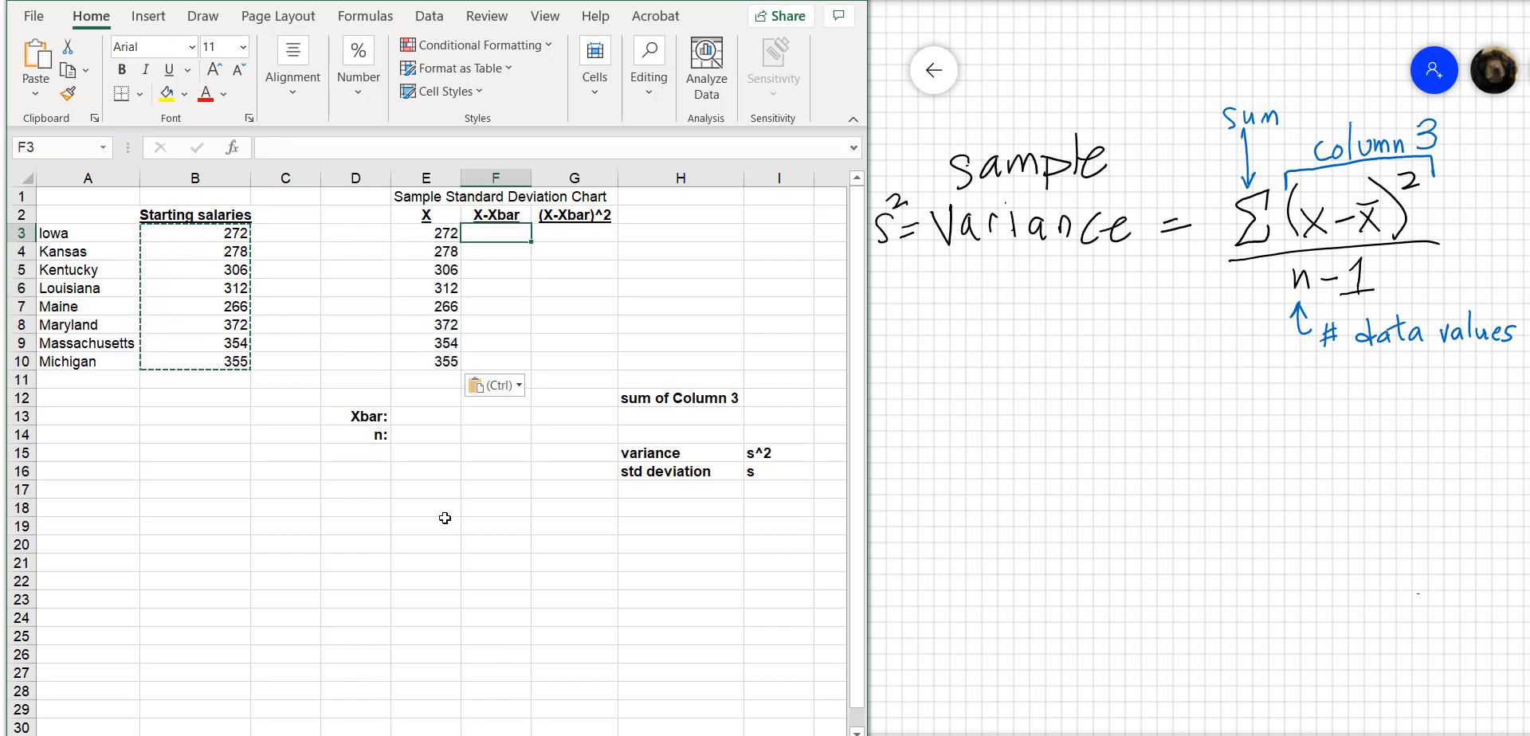
{"action": "left_click", "coordinate": [428, 415]}
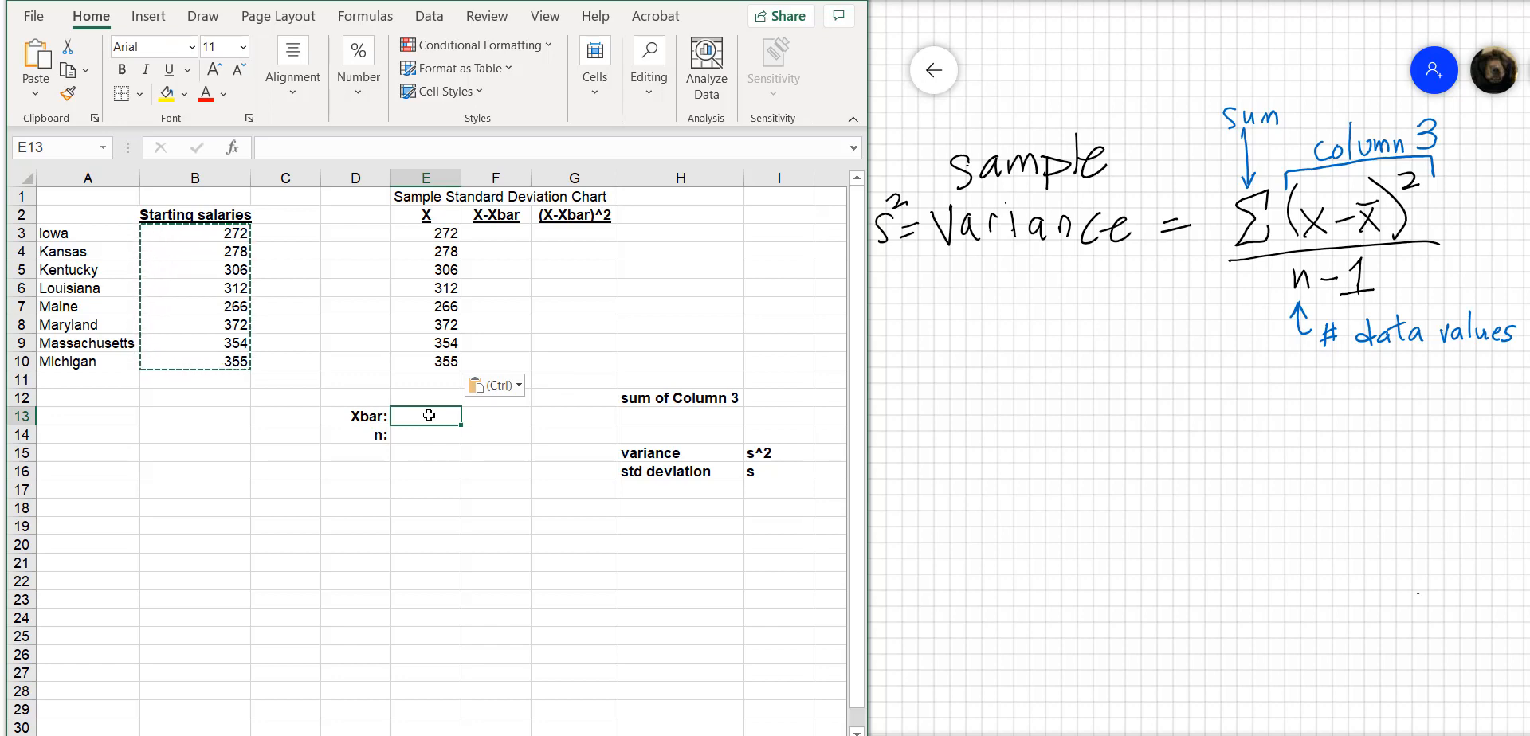
{"action": "double_click", "coordinate": [429, 415]}
{"action": "type", "text": "=average"}
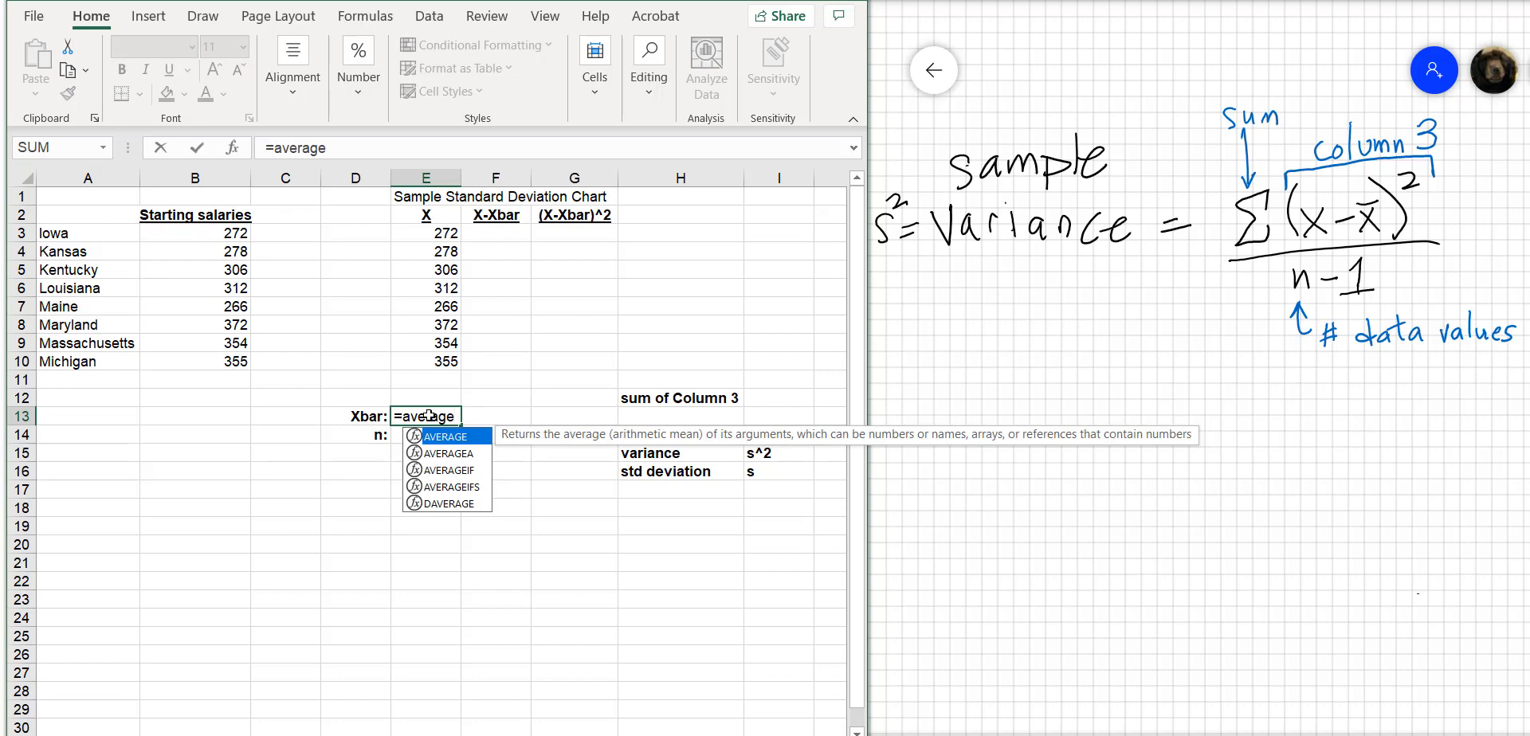
{"action": "type", "text": "("}
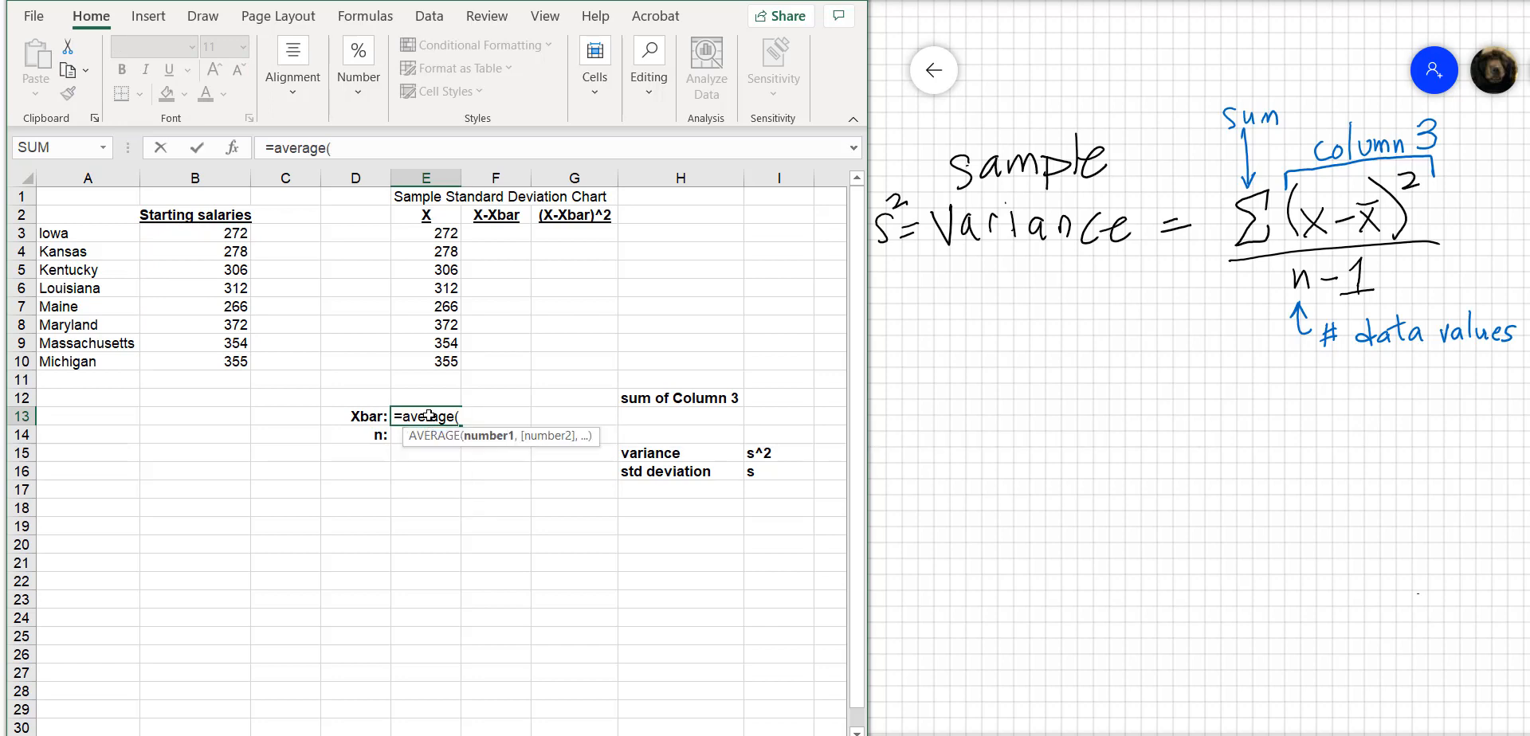
{"action": "key", "text": "Up"}
{"action": "key", "text": "Up"}
{"action": "key", "text": "Up"}
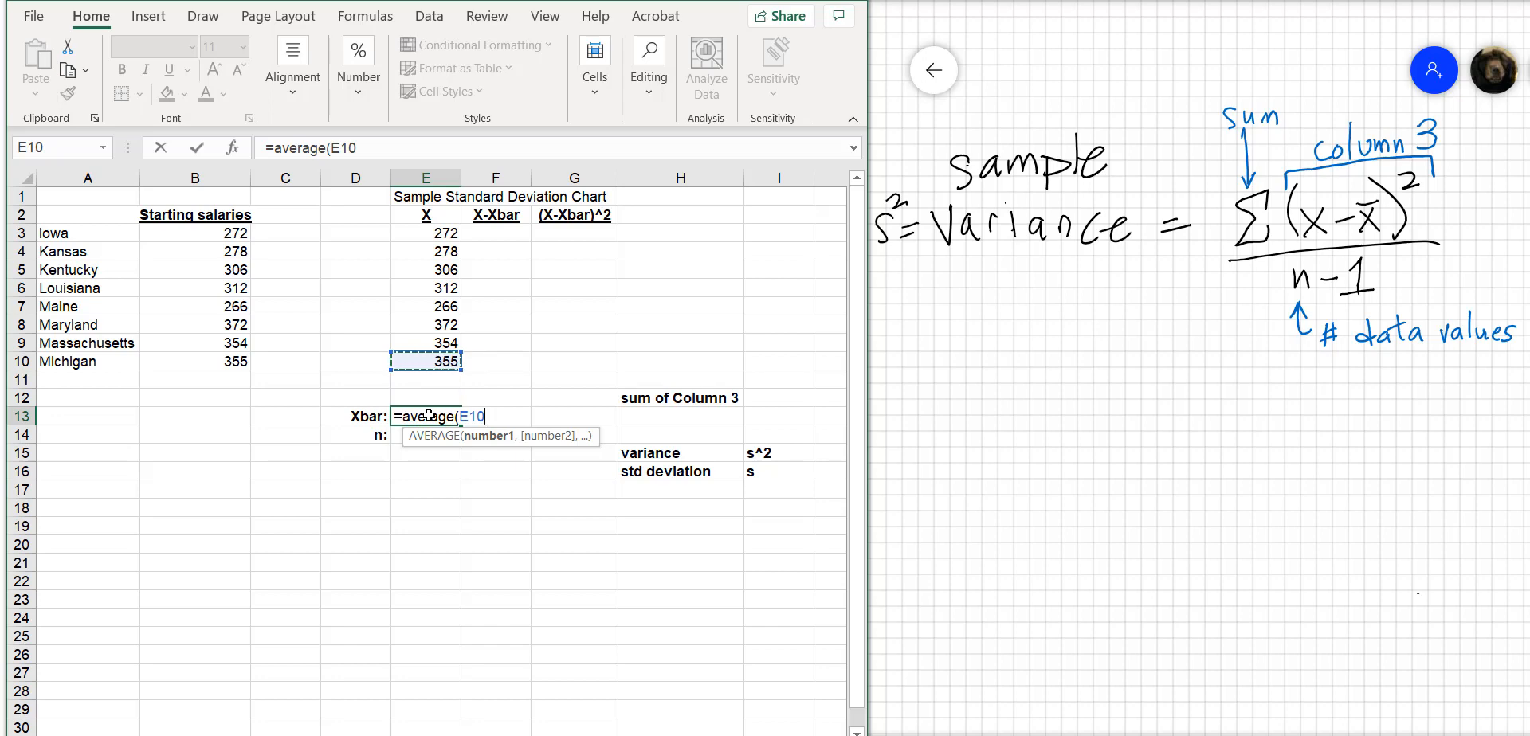
{"action": "type", "text": ":"}
{"action": "key", "text": "Up"}
{"action": "key", "text": "Up"}
{"action": "key", "text": "Up"}
{"action": "key", "text": "Up"}
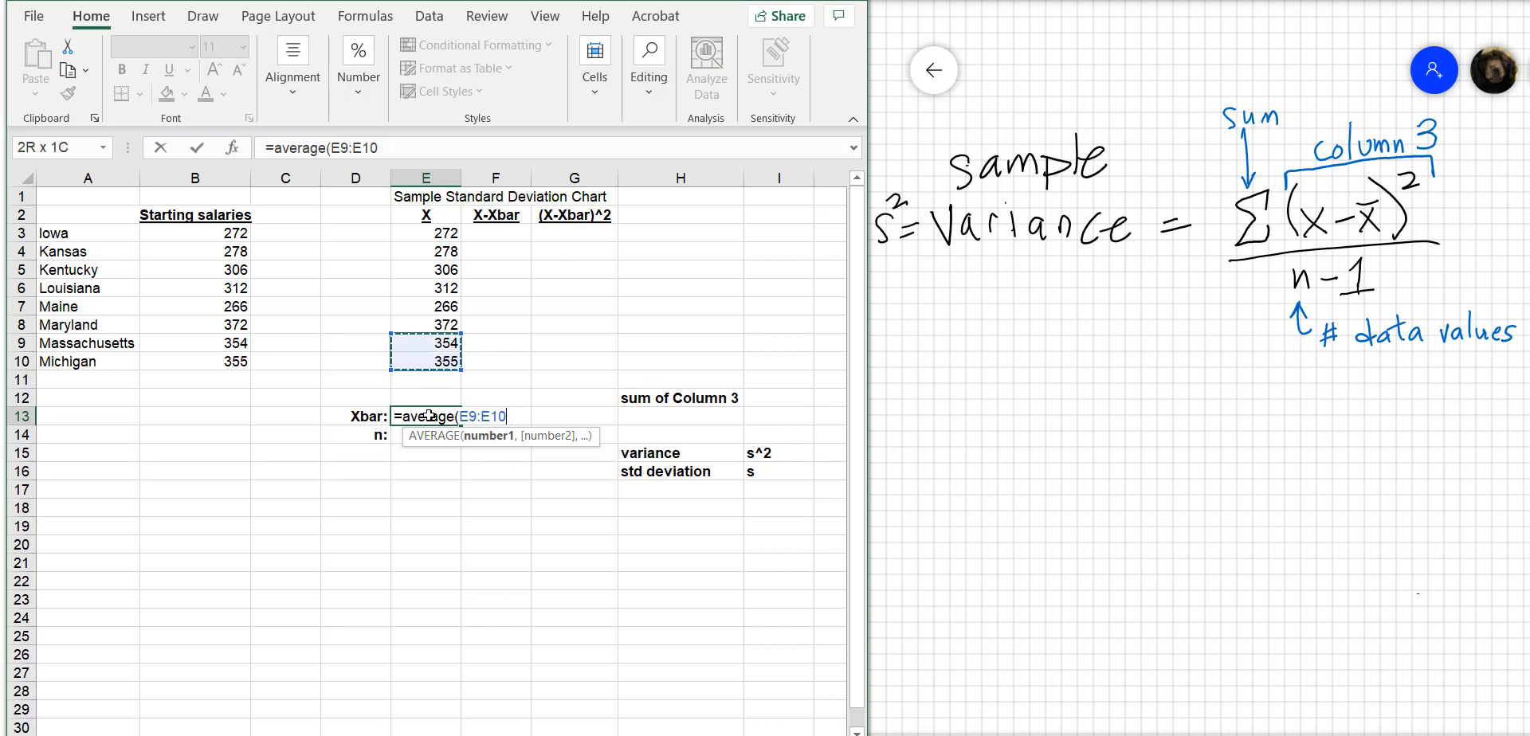
{"action": "key", "text": "shift+Up"}
{"action": "key", "text": "shift+Up"}
{"action": "key", "text": "shift+Up"}
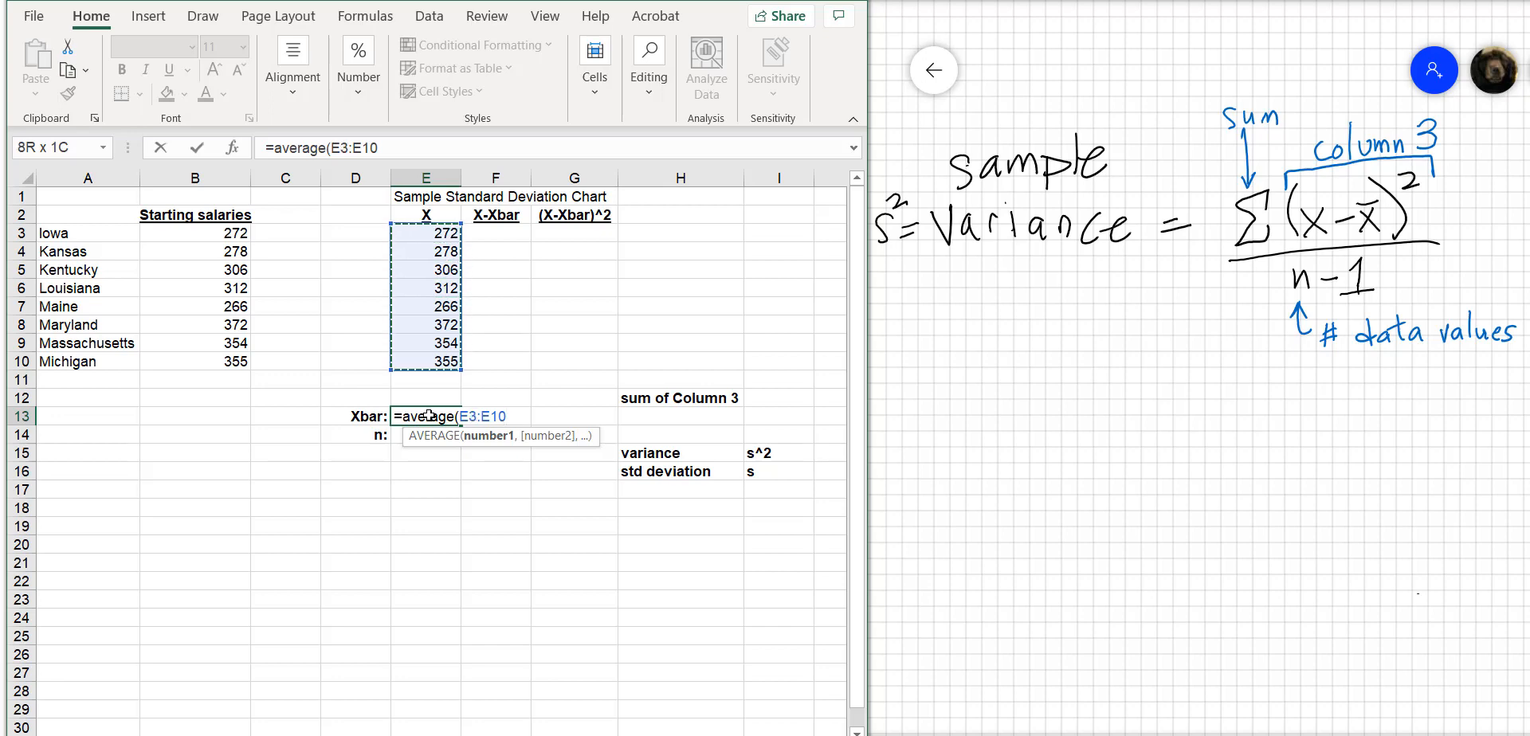
{"action": "type", "text": ")"}
{"action": "key", "text": "Return"}
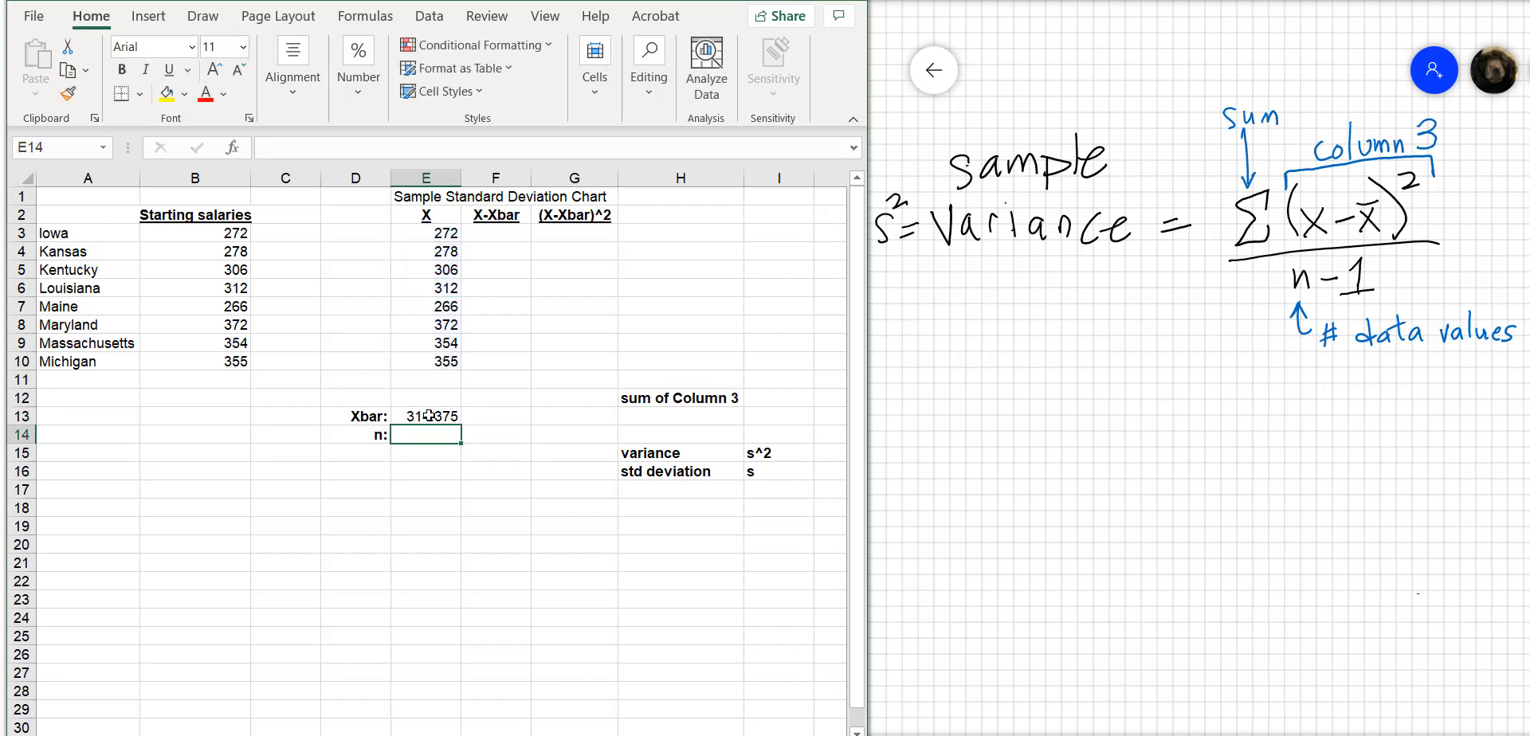
Enter =E3-314.375 in F3 of the X-Xbar column and fill the formula down through F10
{"action": "left_click", "coordinate": [498, 234]}
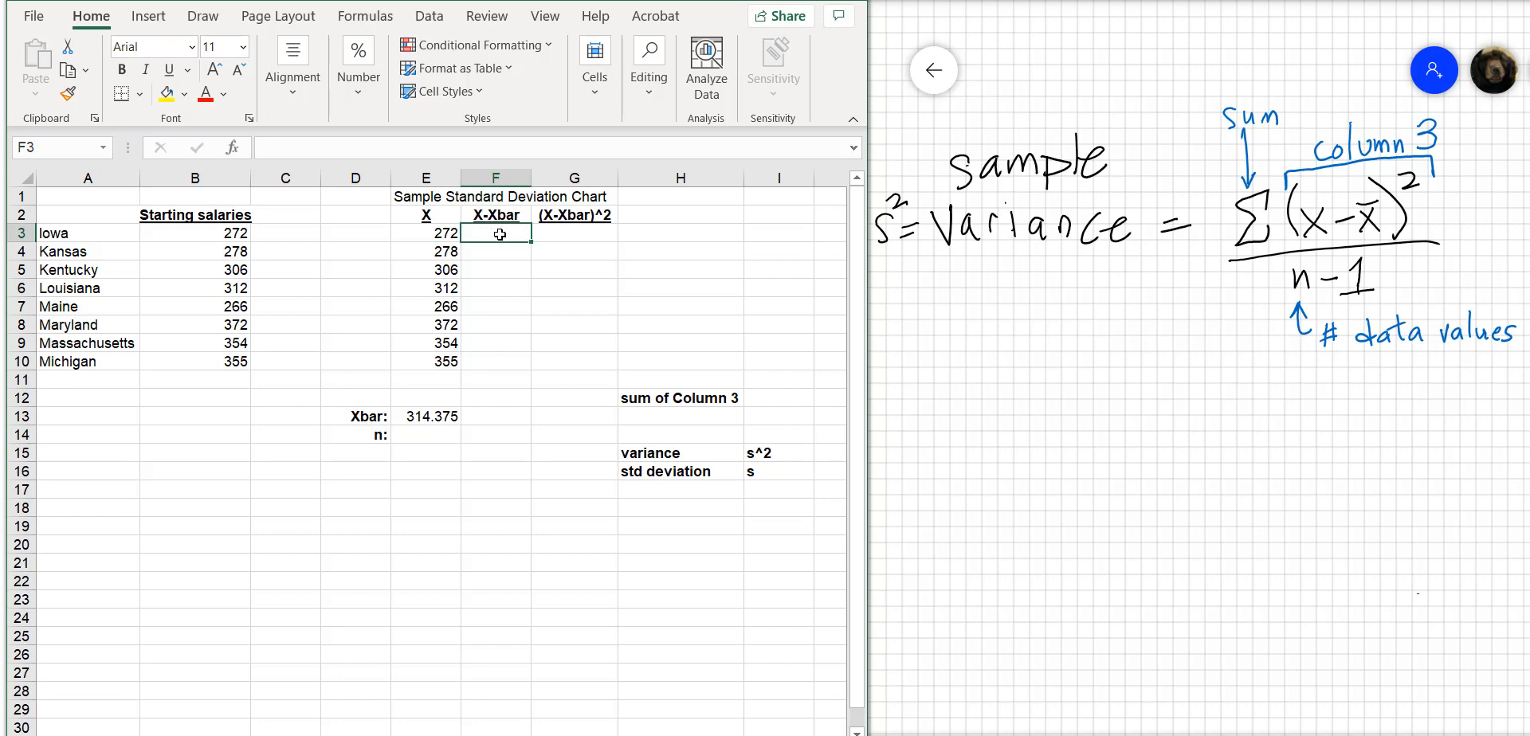
{"action": "type", "text": "="}
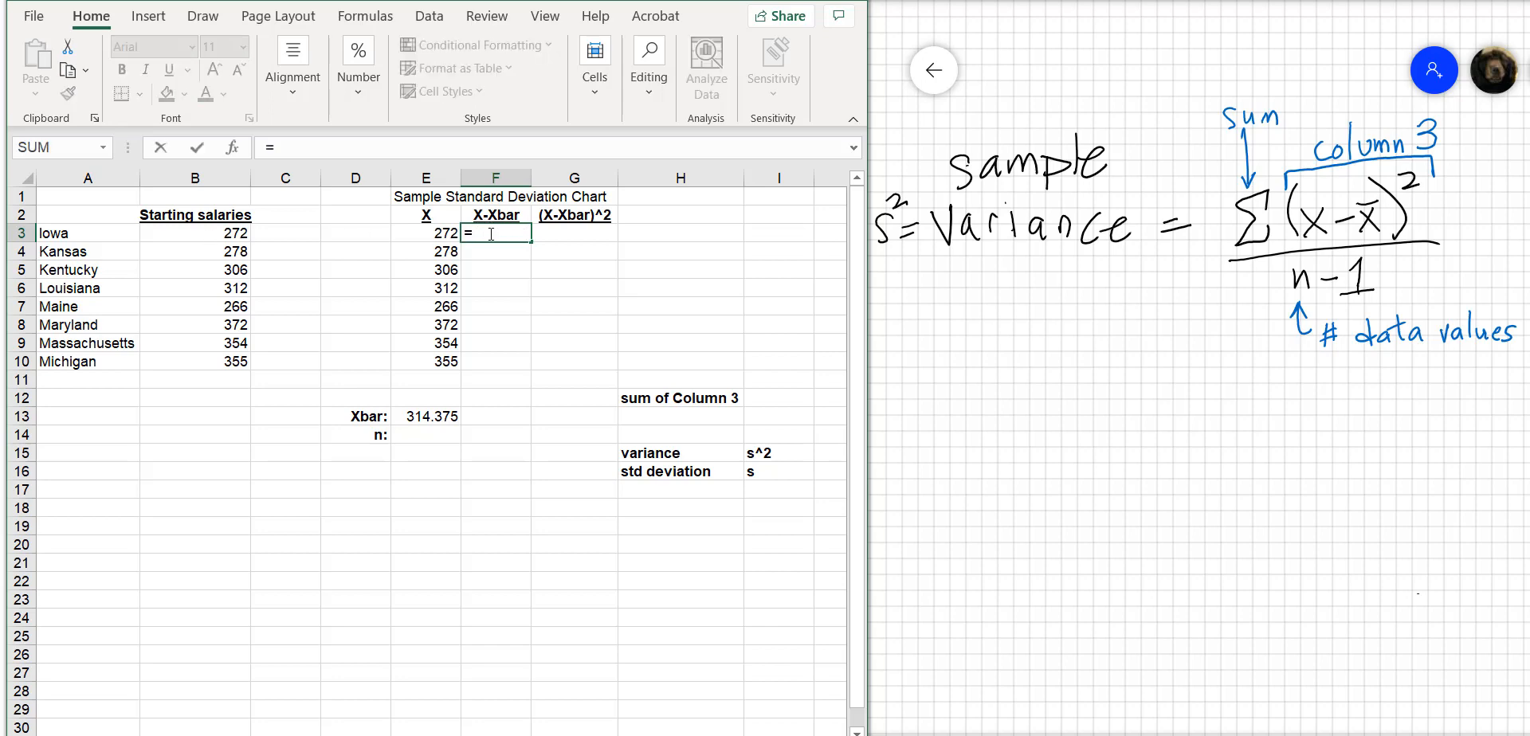
{"action": "left_click", "coordinate": [437, 231]}
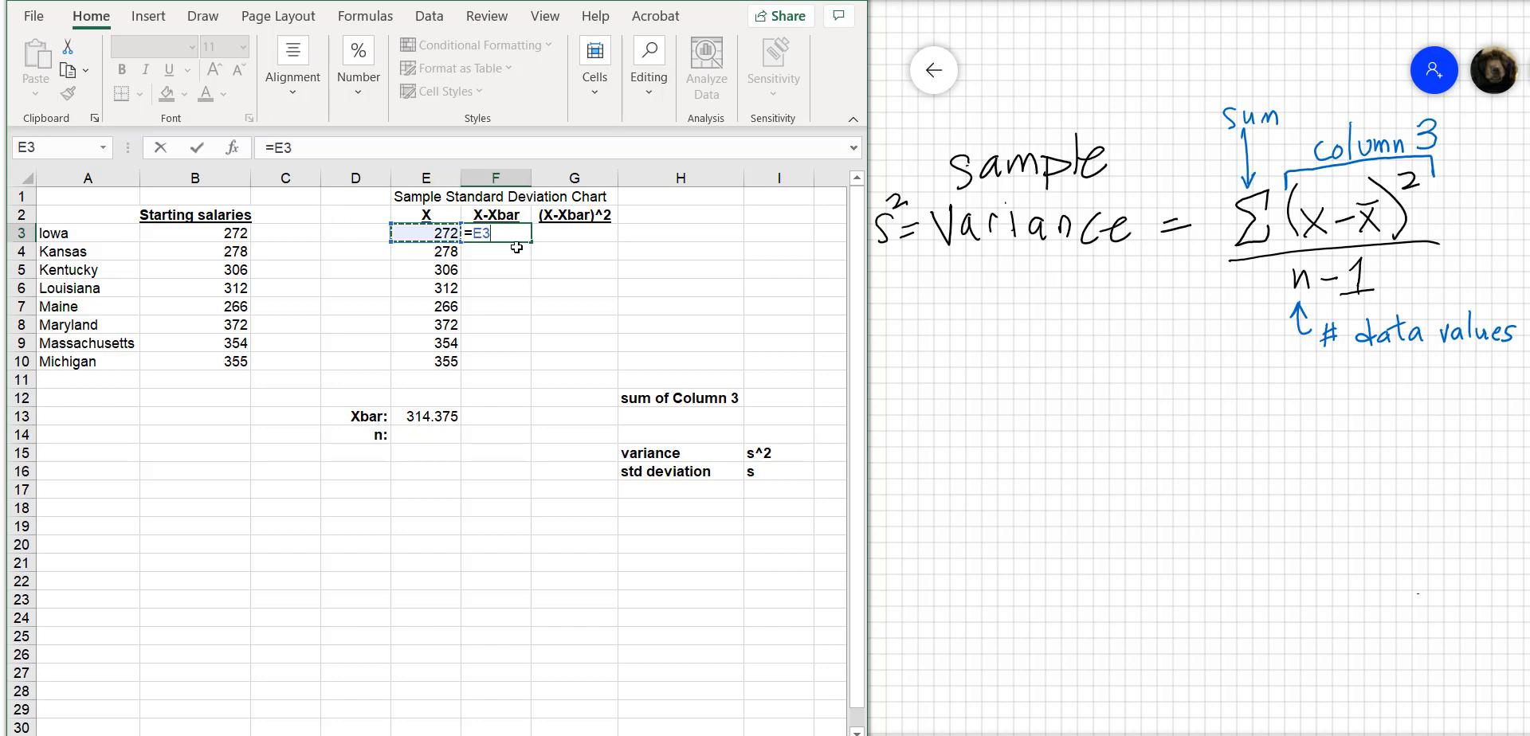
{"action": "type", "text": "-314.375"}
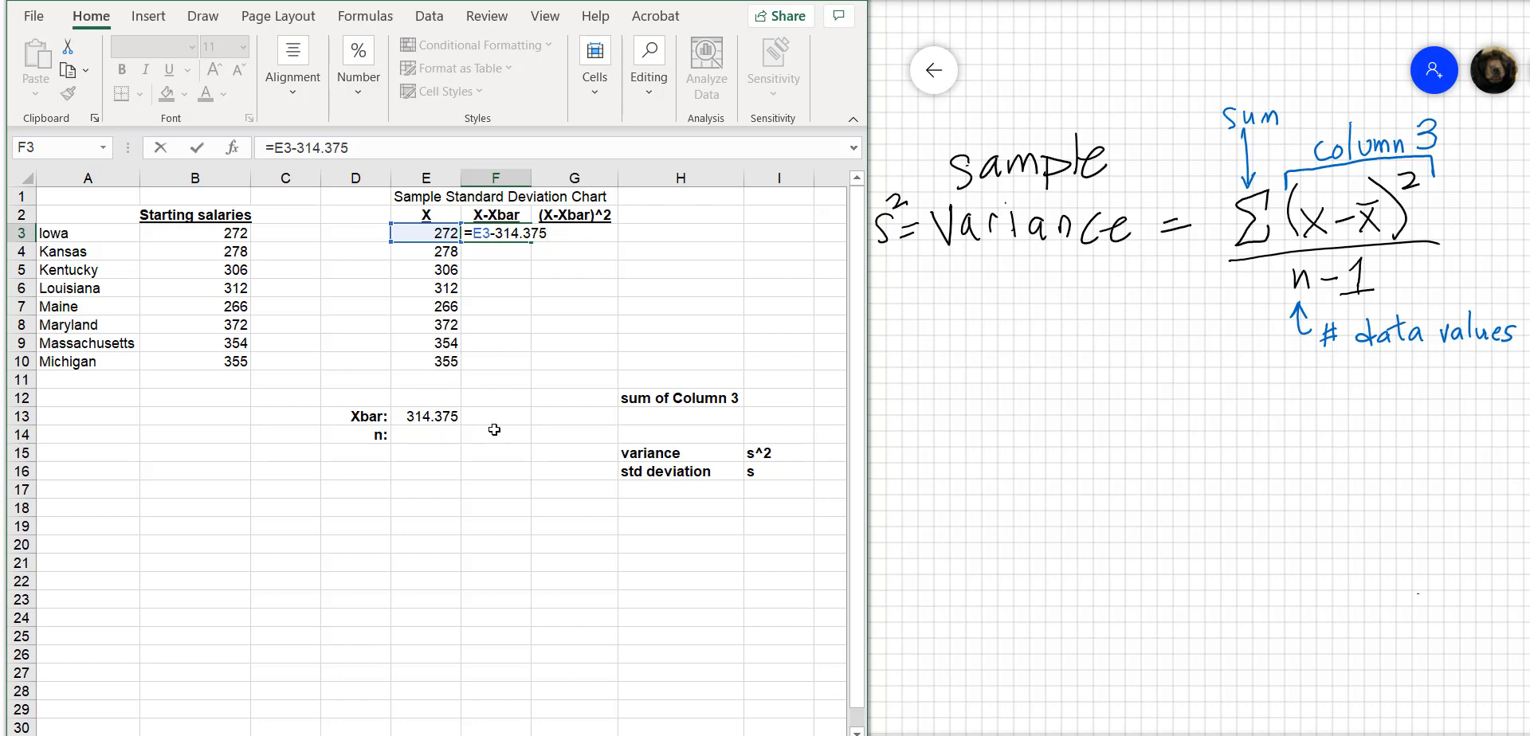
{"action": "key", "text": "Return"}
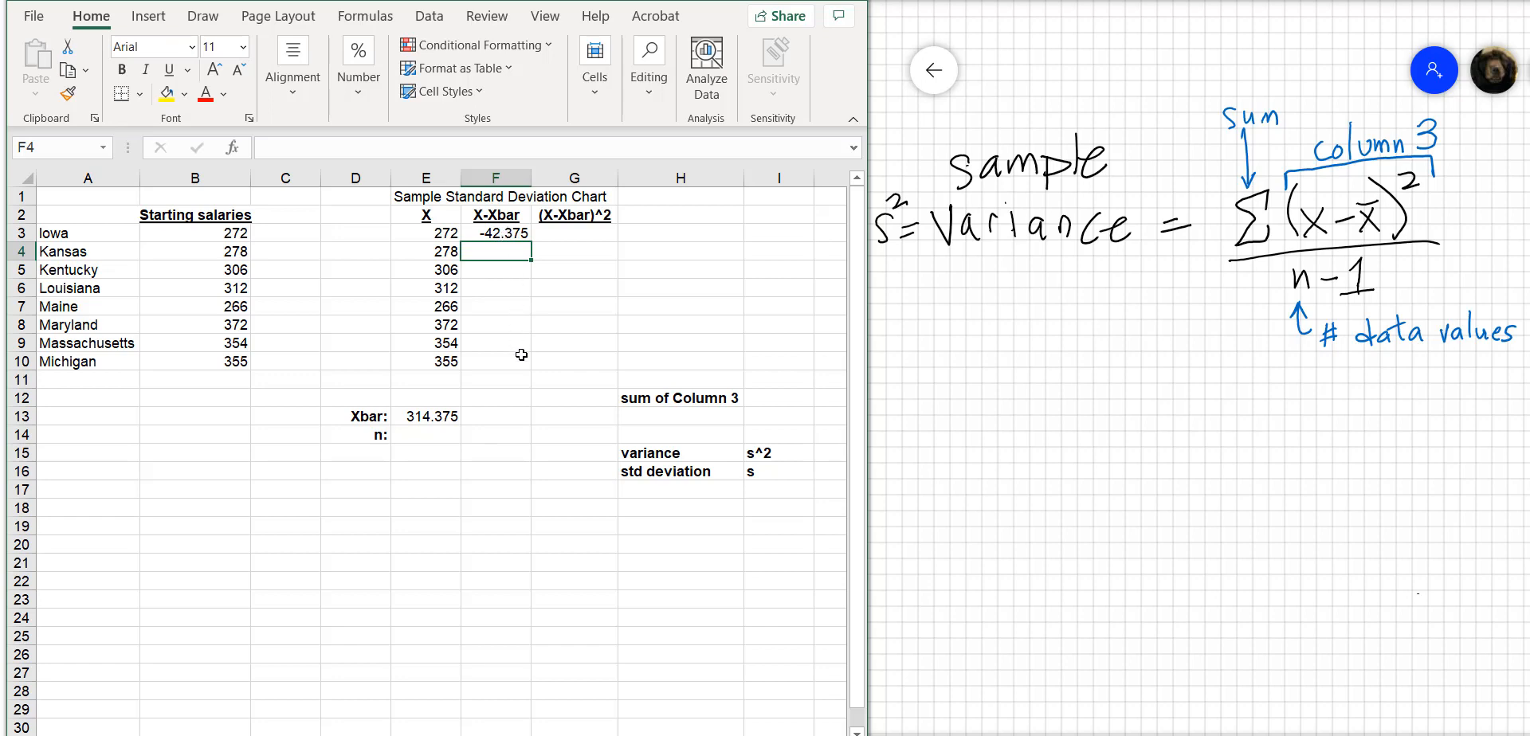
{"action": "left_click", "coordinate": [516, 233]}
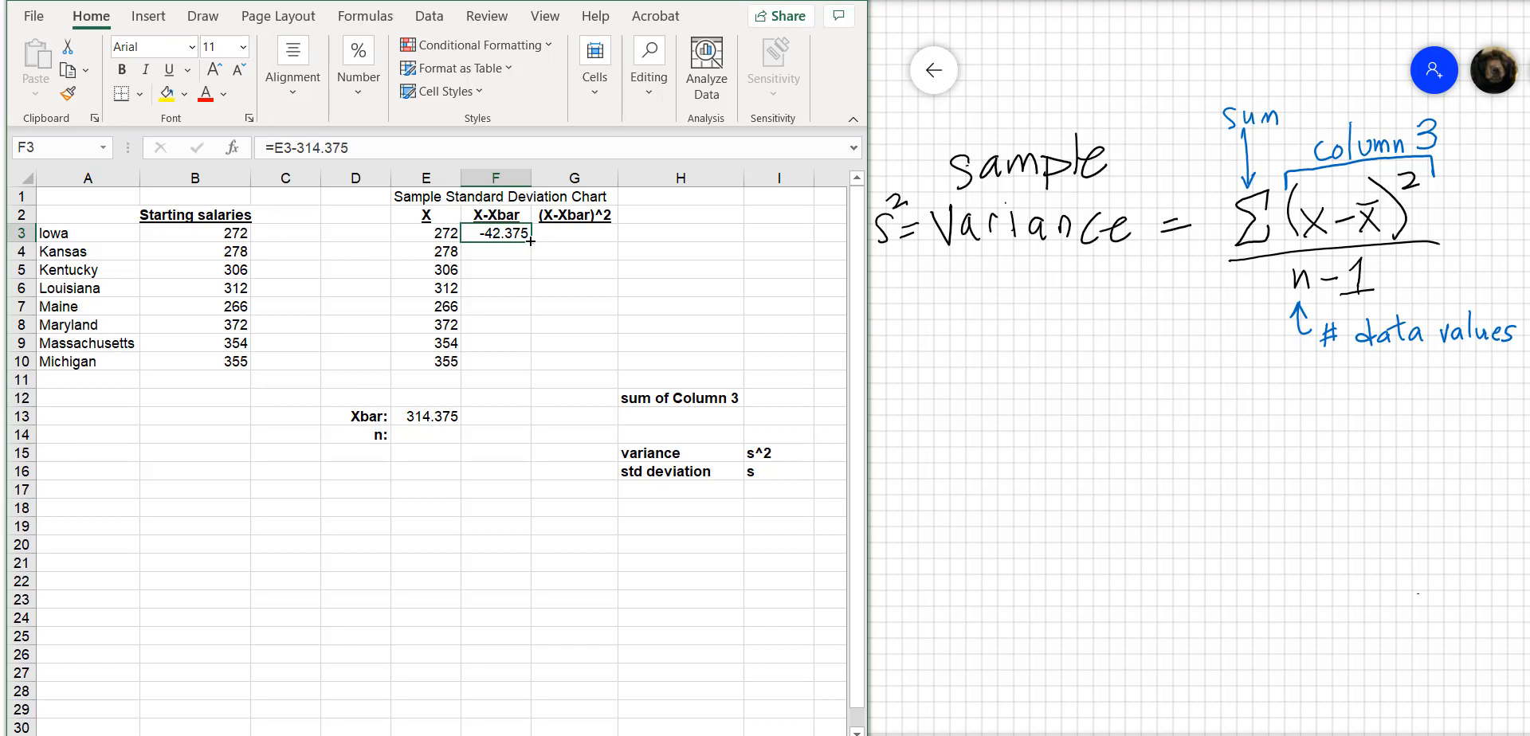
{"action": "left_click_drag", "start_coordinate": [531, 240], "coordinate": [531, 372]}
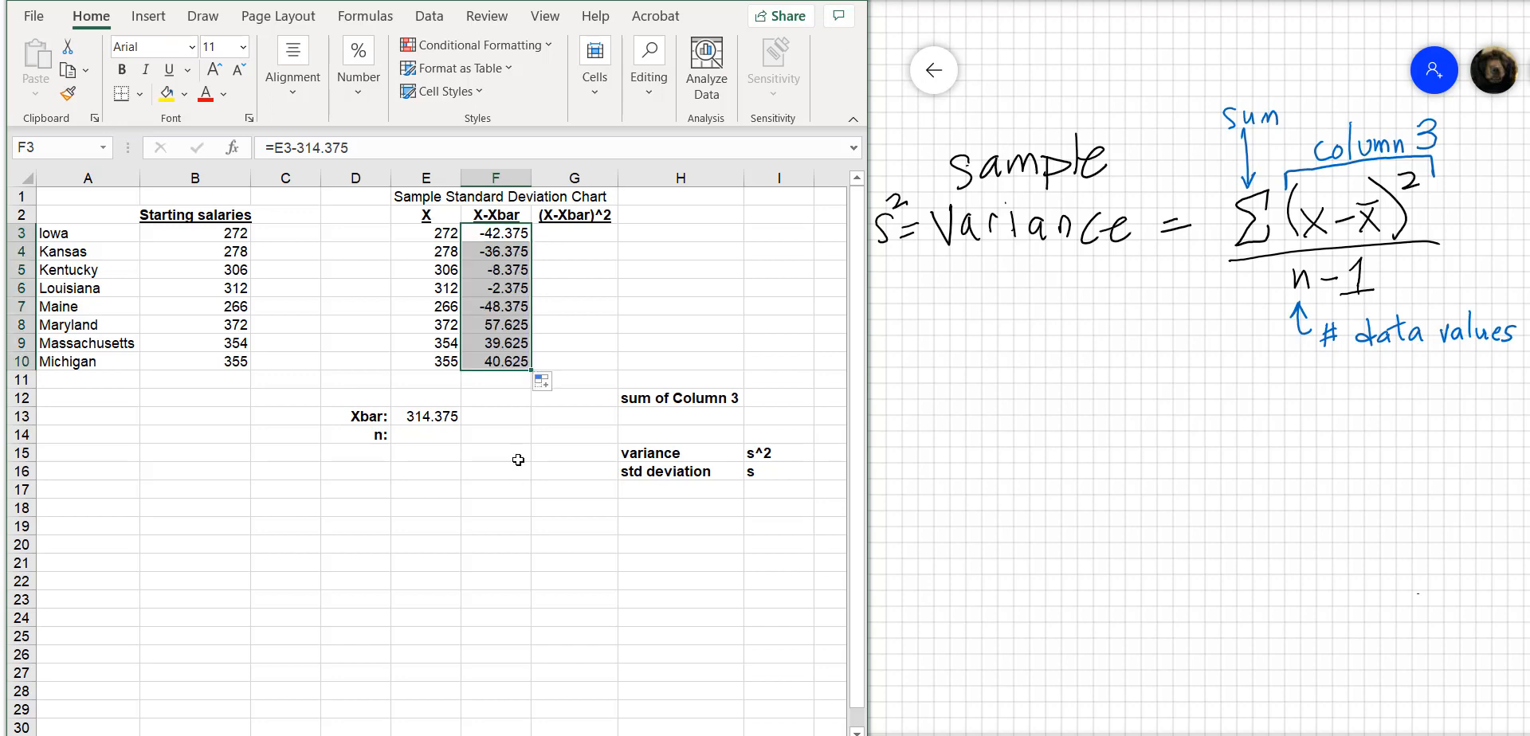
{"action": "left_click", "coordinate": [500, 307]}
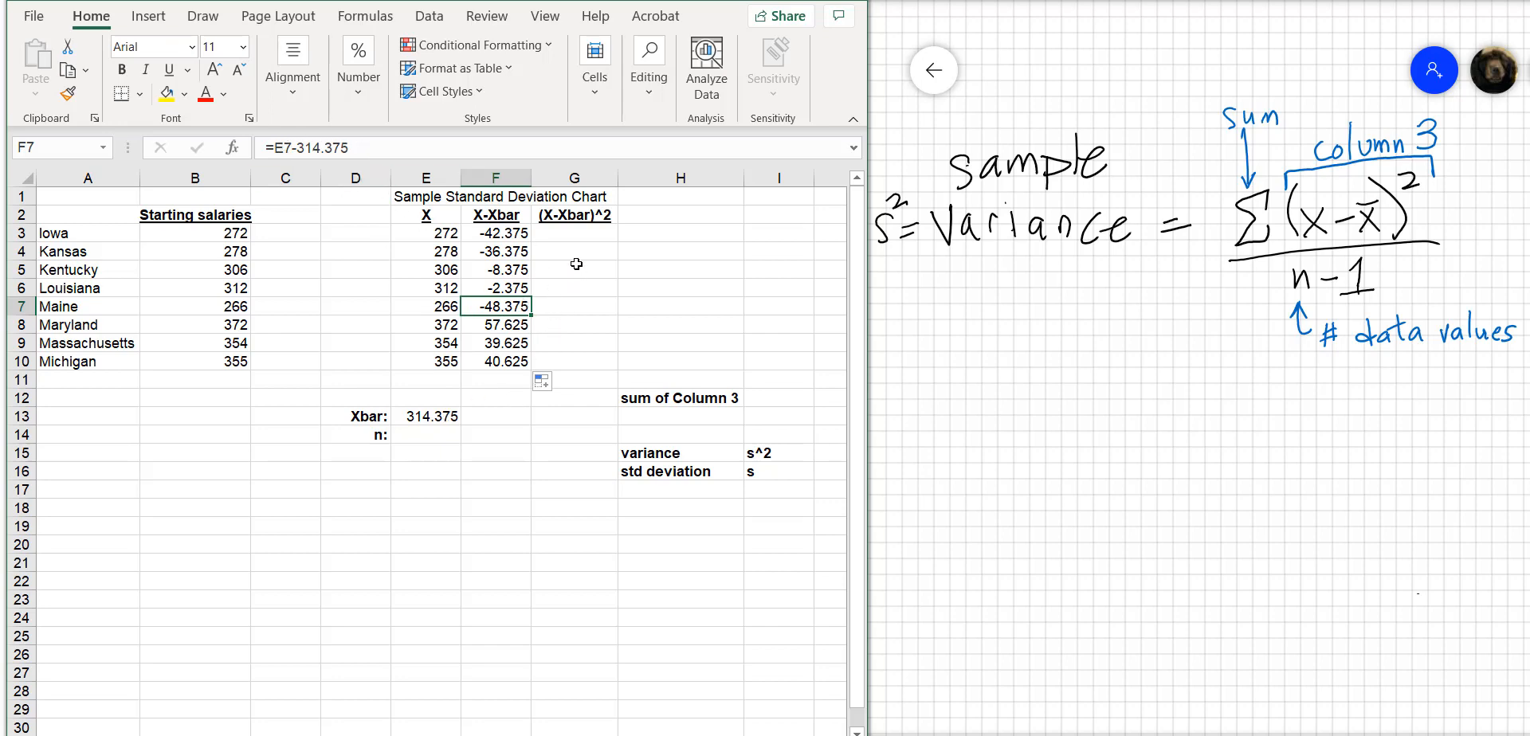
Enter =F3*F3 in G3 of the (X-Xbar)^2 column and fill the formula down through G10
{"action": "left_click", "coordinate": [574, 233]}
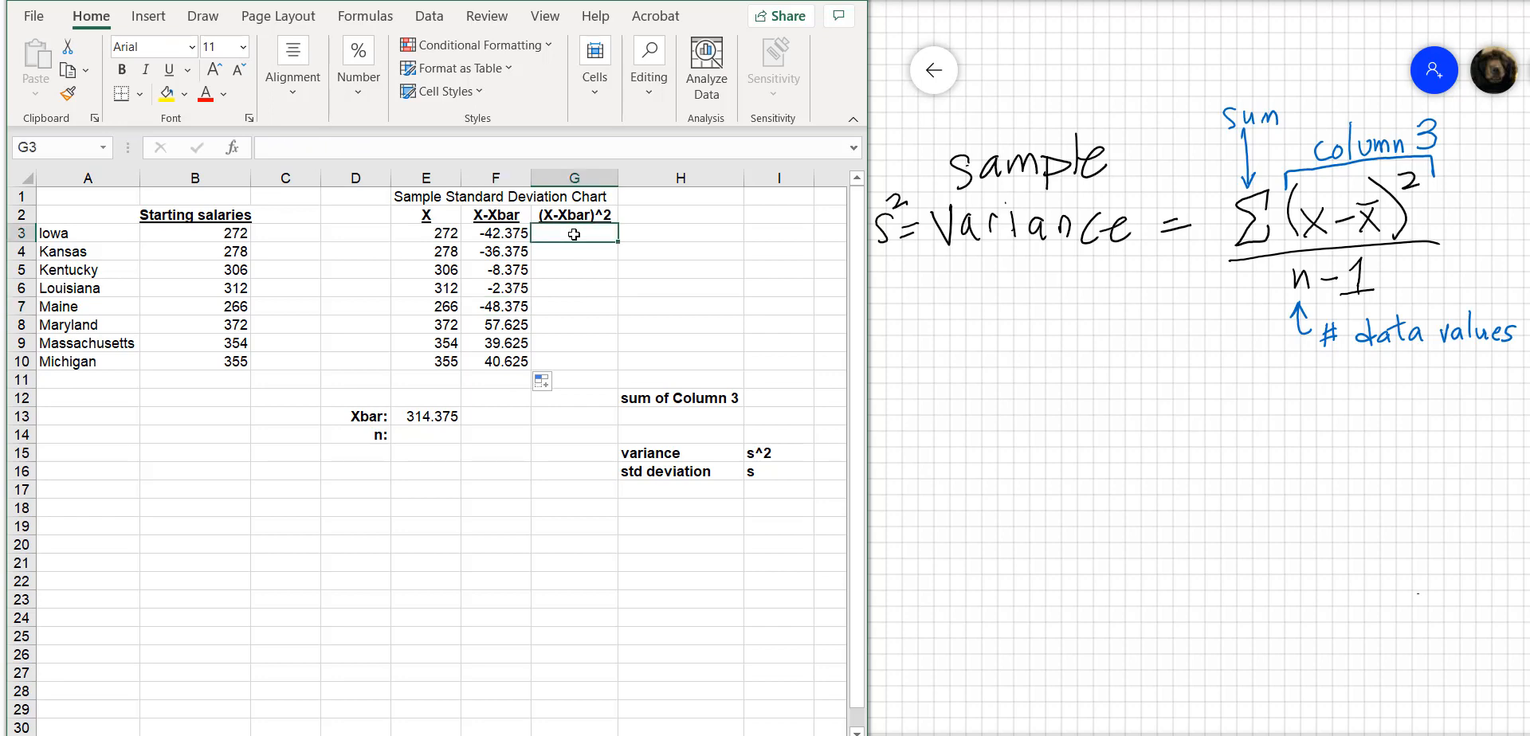
{"action": "left_click", "coordinate": [505, 231]}
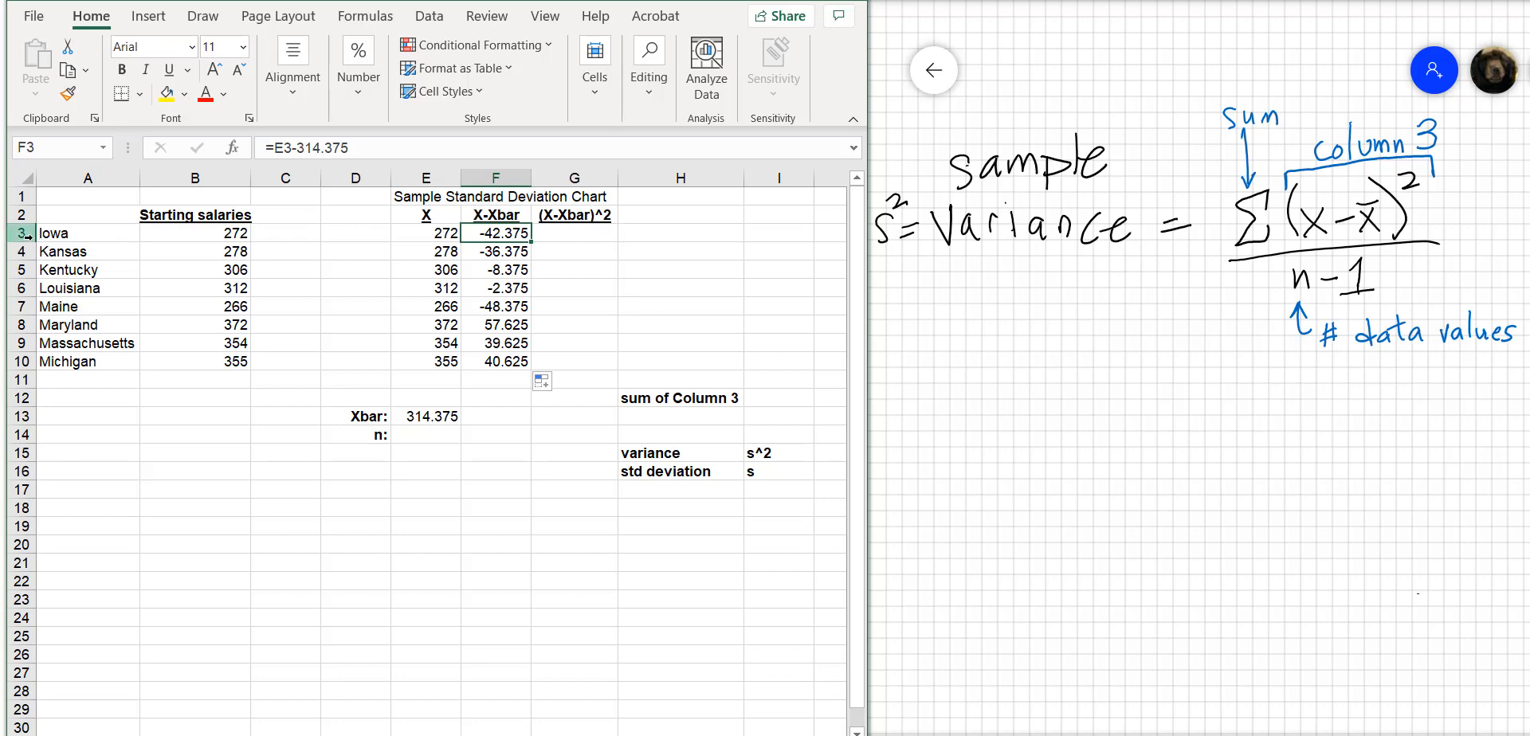
{"action": "left_click", "coordinate": [580, 232]}
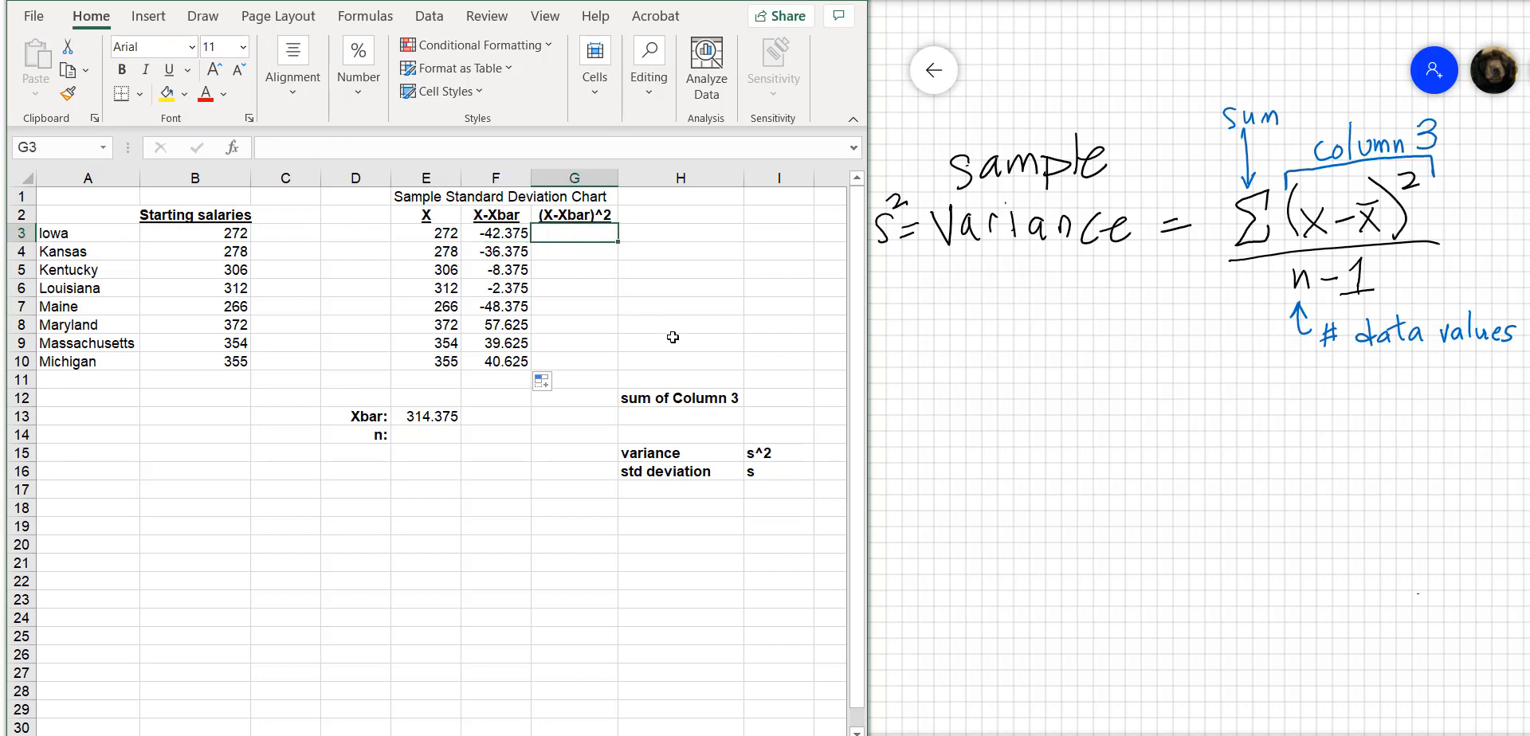
{"action": "type", "text": "=f3"}
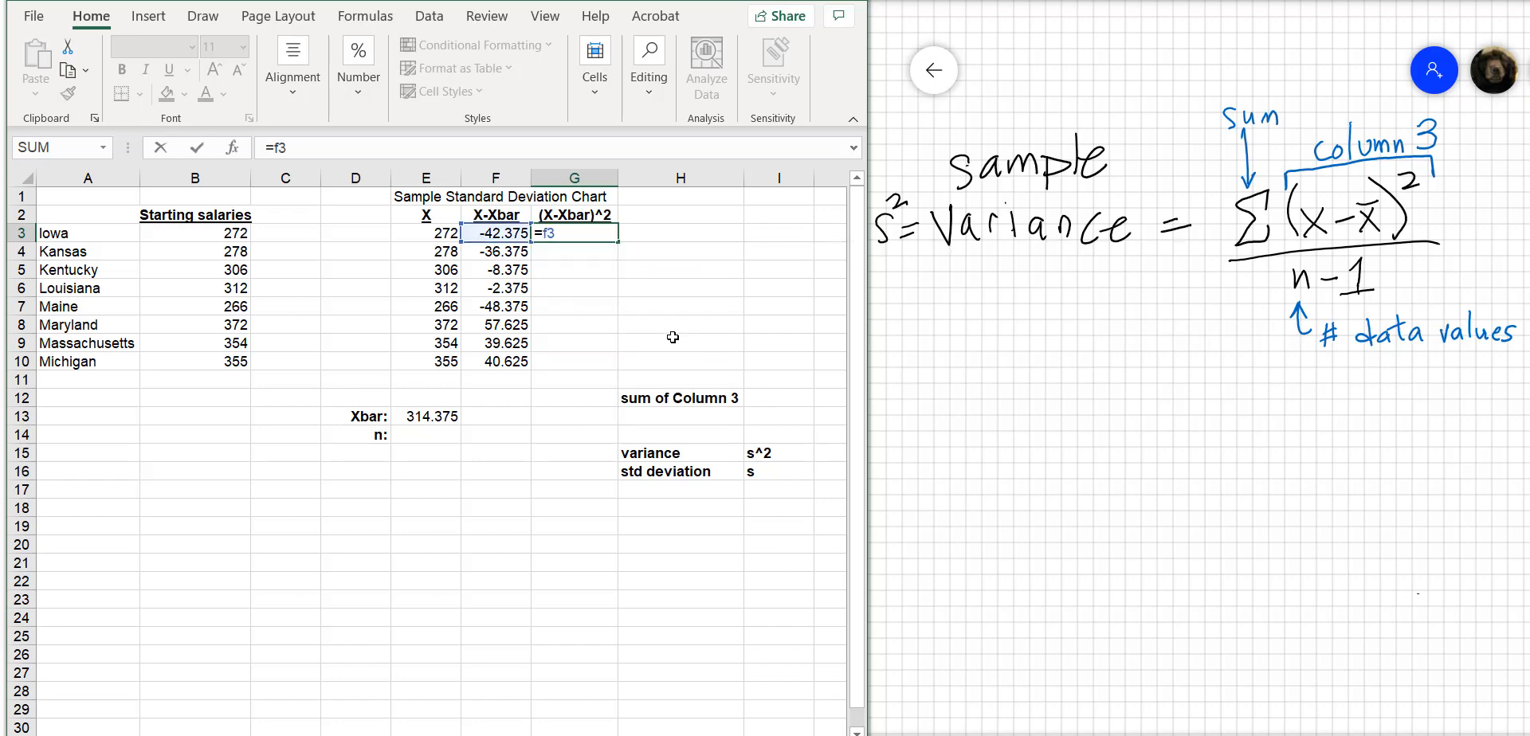
{"action": "type", "text": "*f3"}
{"action": "key", "text": "Return"}
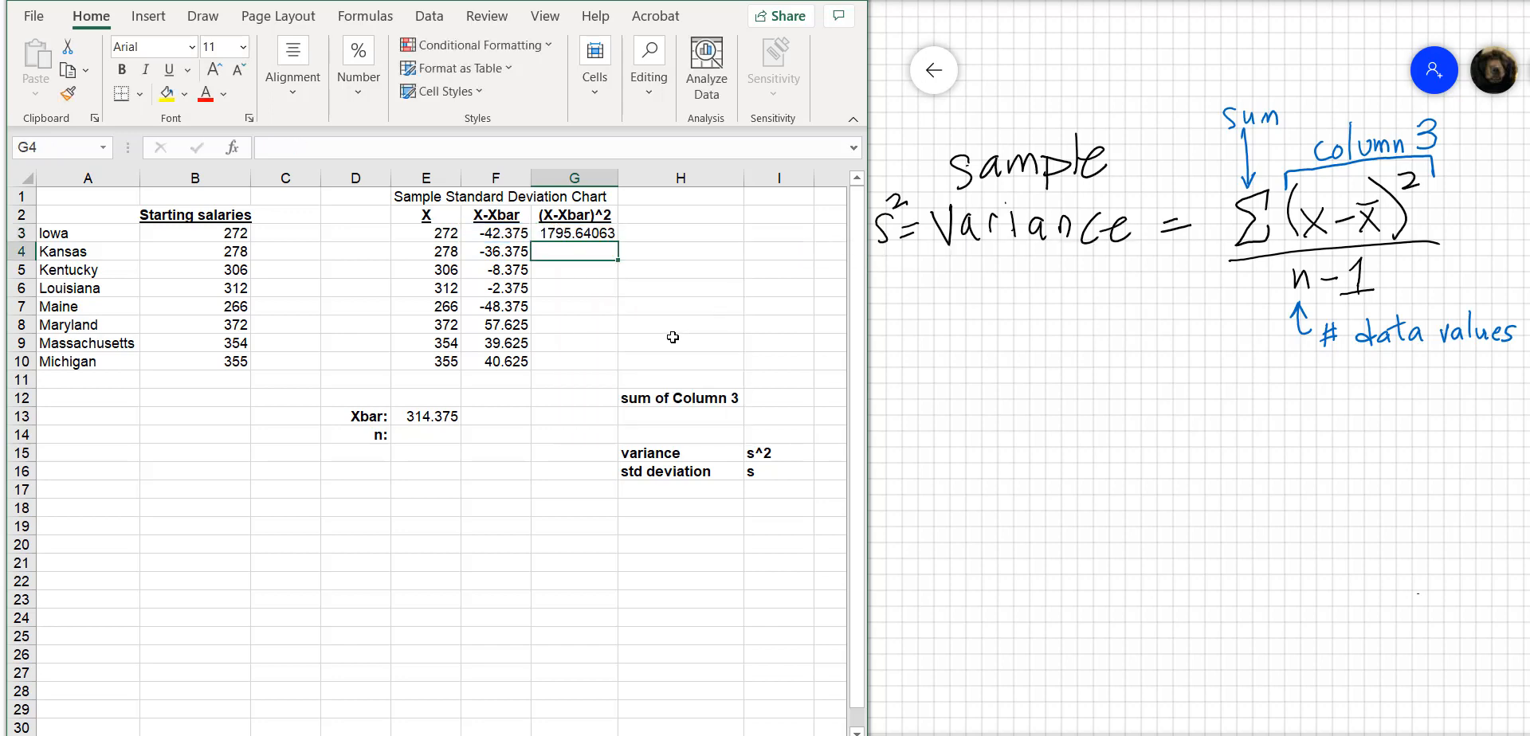
{"action": "left_click", "coordinate": [583, 232]}
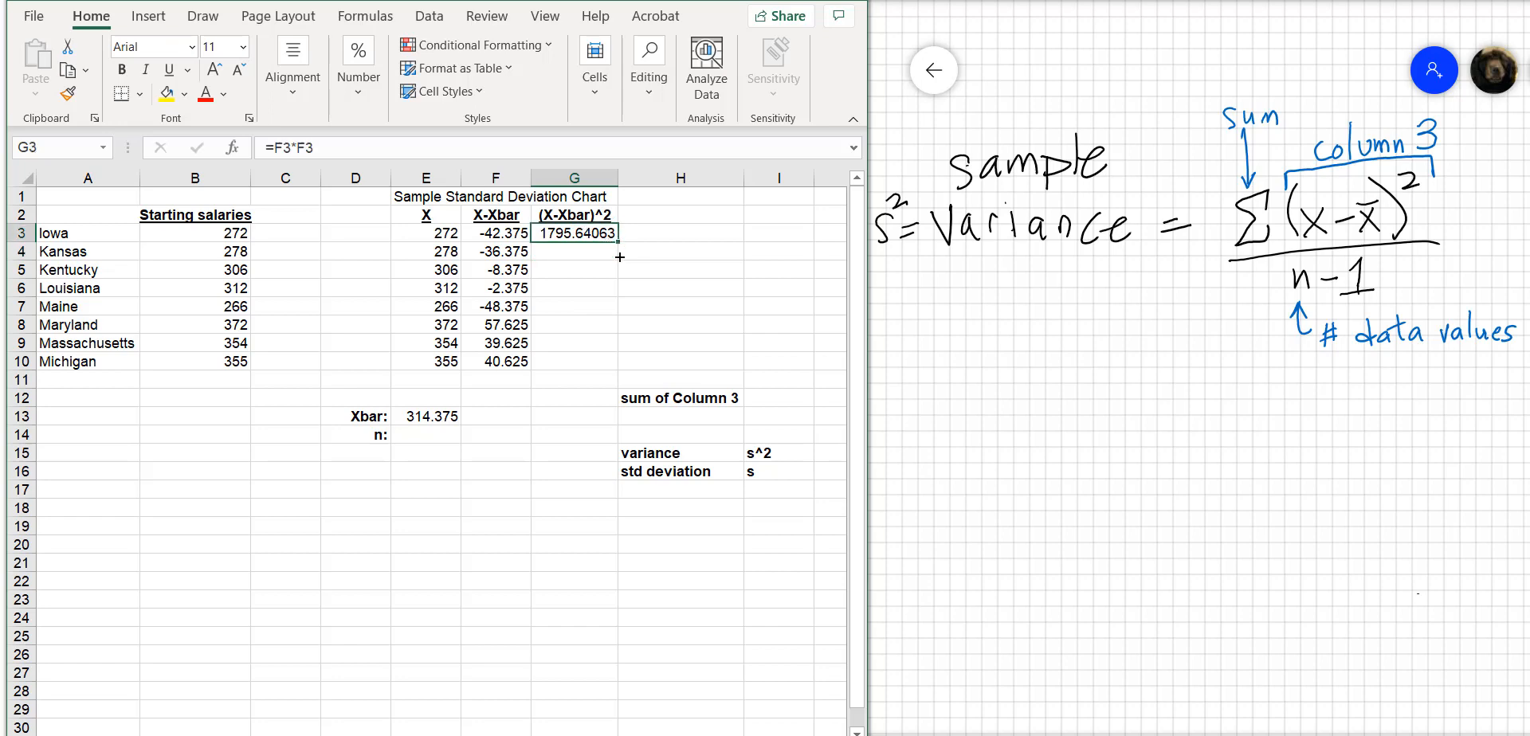
{"action": "left_click_drag", "start_coordinate": [618, 241], "coordinate": [619, 372]}
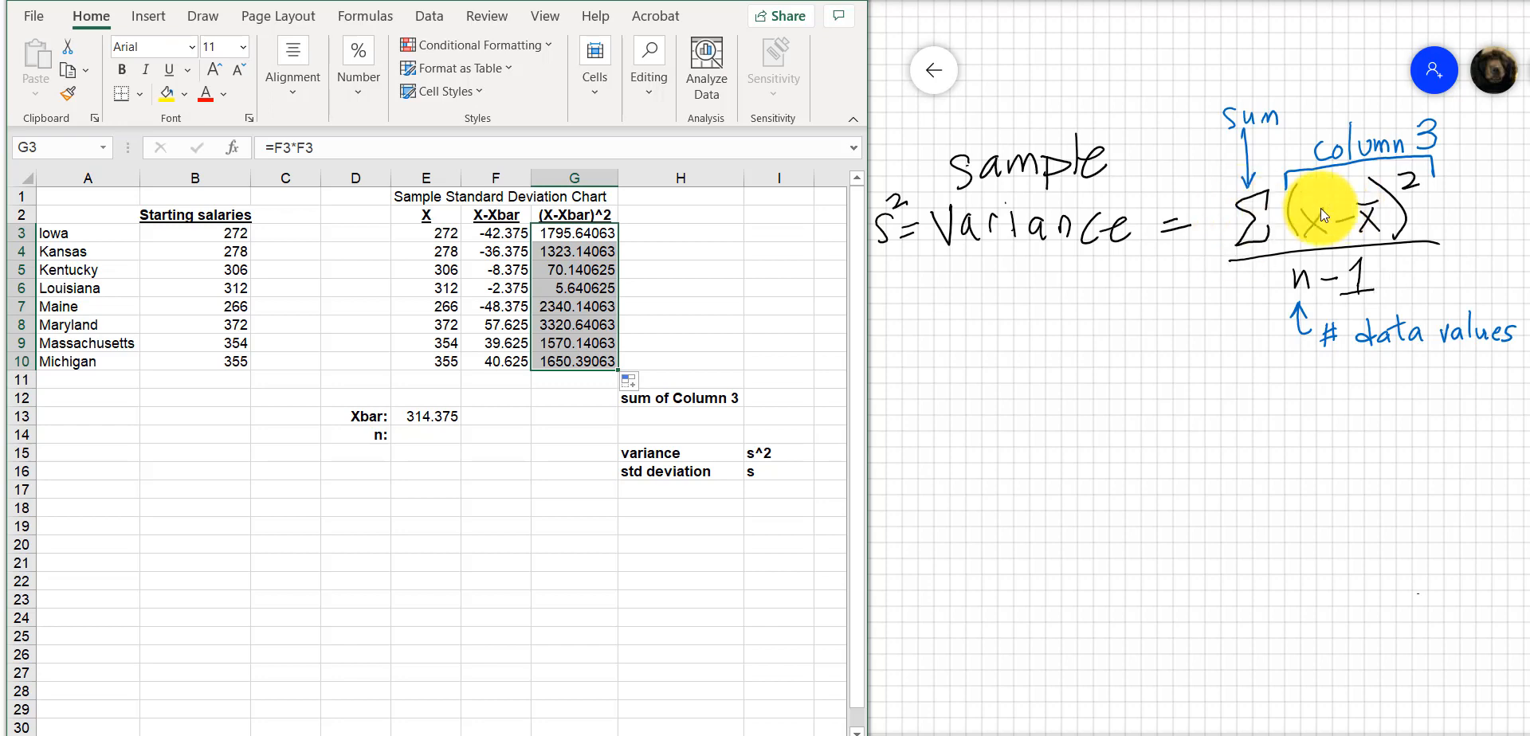
Total the squared deviations in G12, next to the sum of Column 3 label, with =SUM(G3:G10)
{"action": "left_click", "coordinate": [579, 400]}
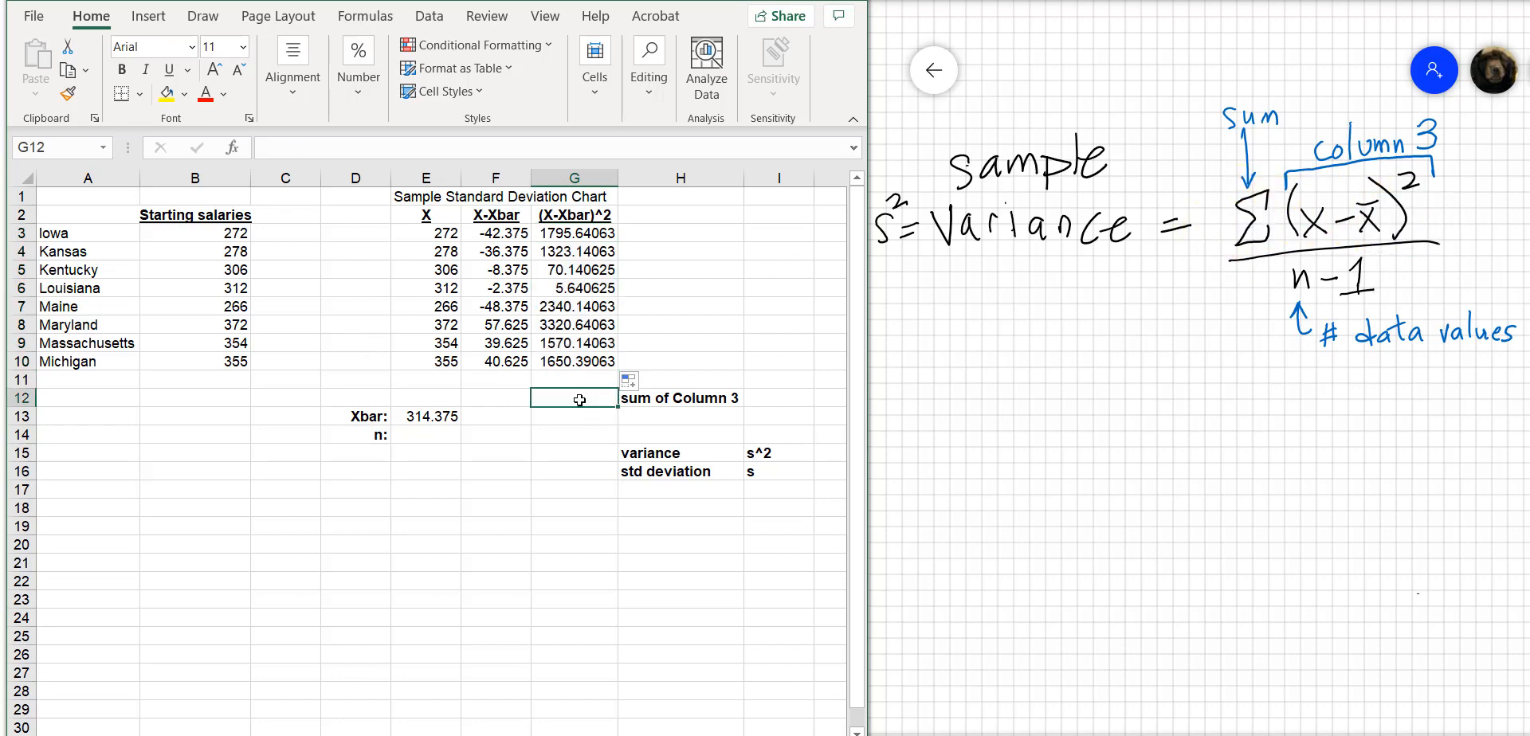
{"action": "type", "text": "=sum("}
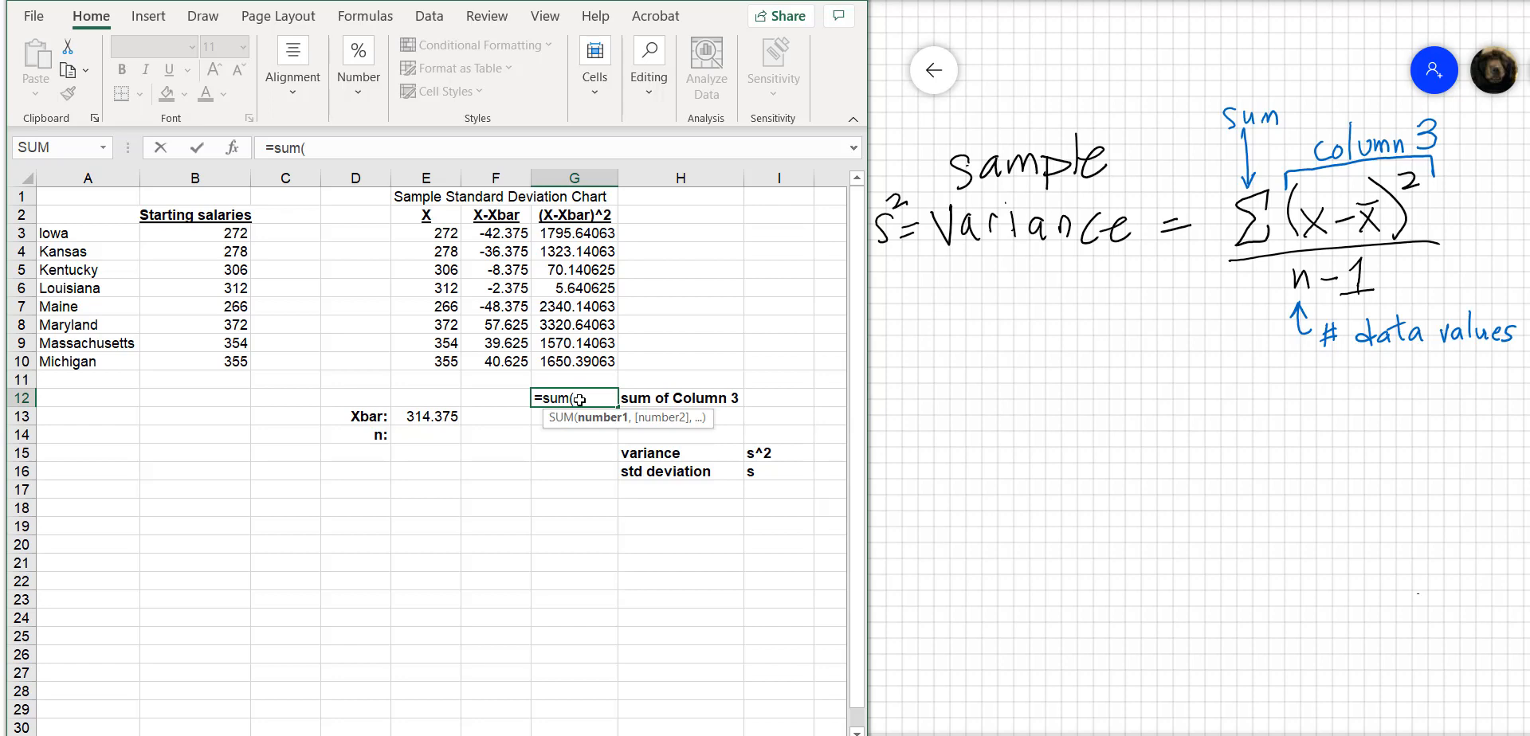
{"action": "key", "text": "Up"}
{"action": "key", "text": "Up"}
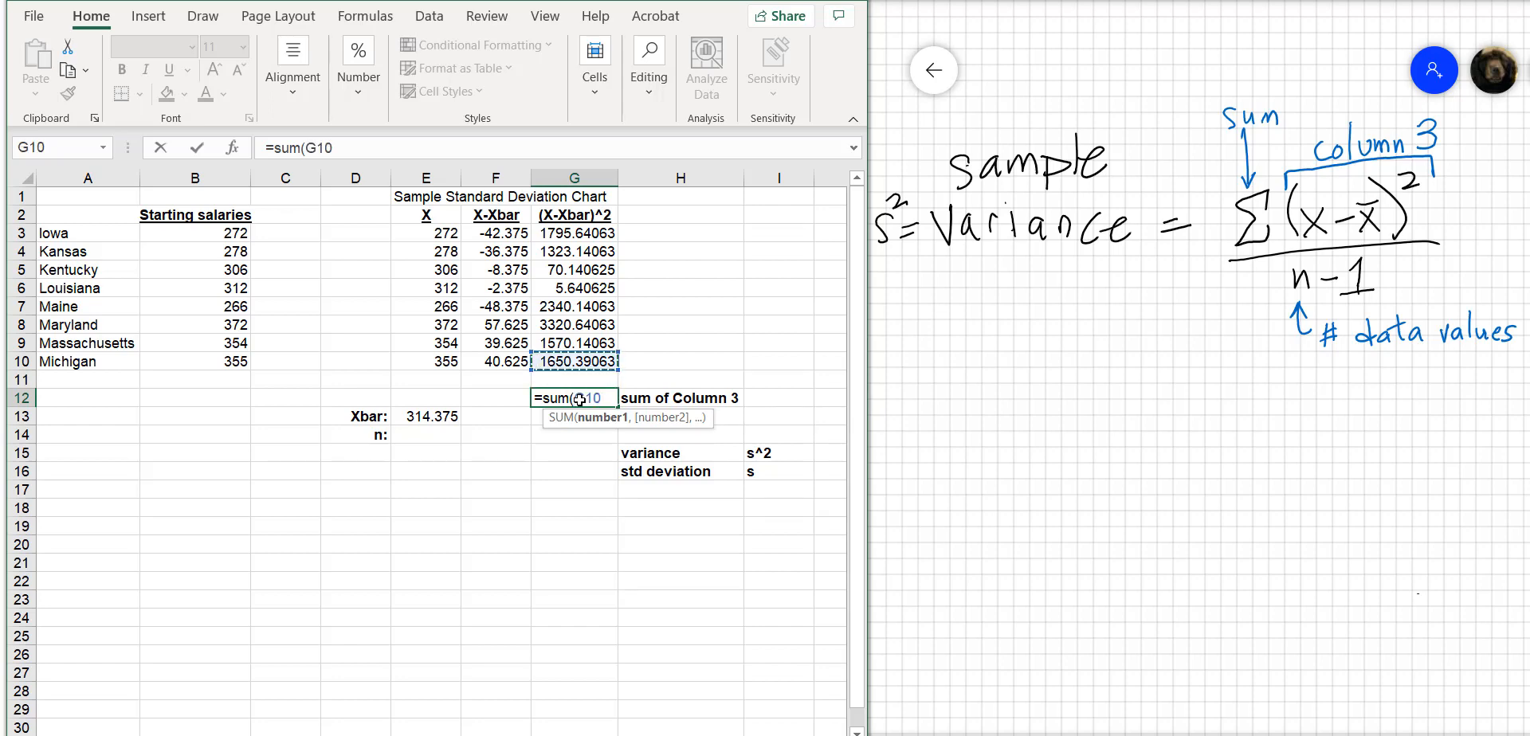
{"action": "type", "text": ":G10"}
{"action": "key", "text": "shift+Up"}
{"action": "key", "text": "shift+Up"}
{"action": "key", "text": "shift+Up"}
{"action": "key", "text": "shift+Up"}
{"action": "key", "text": "shift+Up"}
{"action": "key", "text": "shift+Up"}
{"action": "key", "text": "shift+Up"}
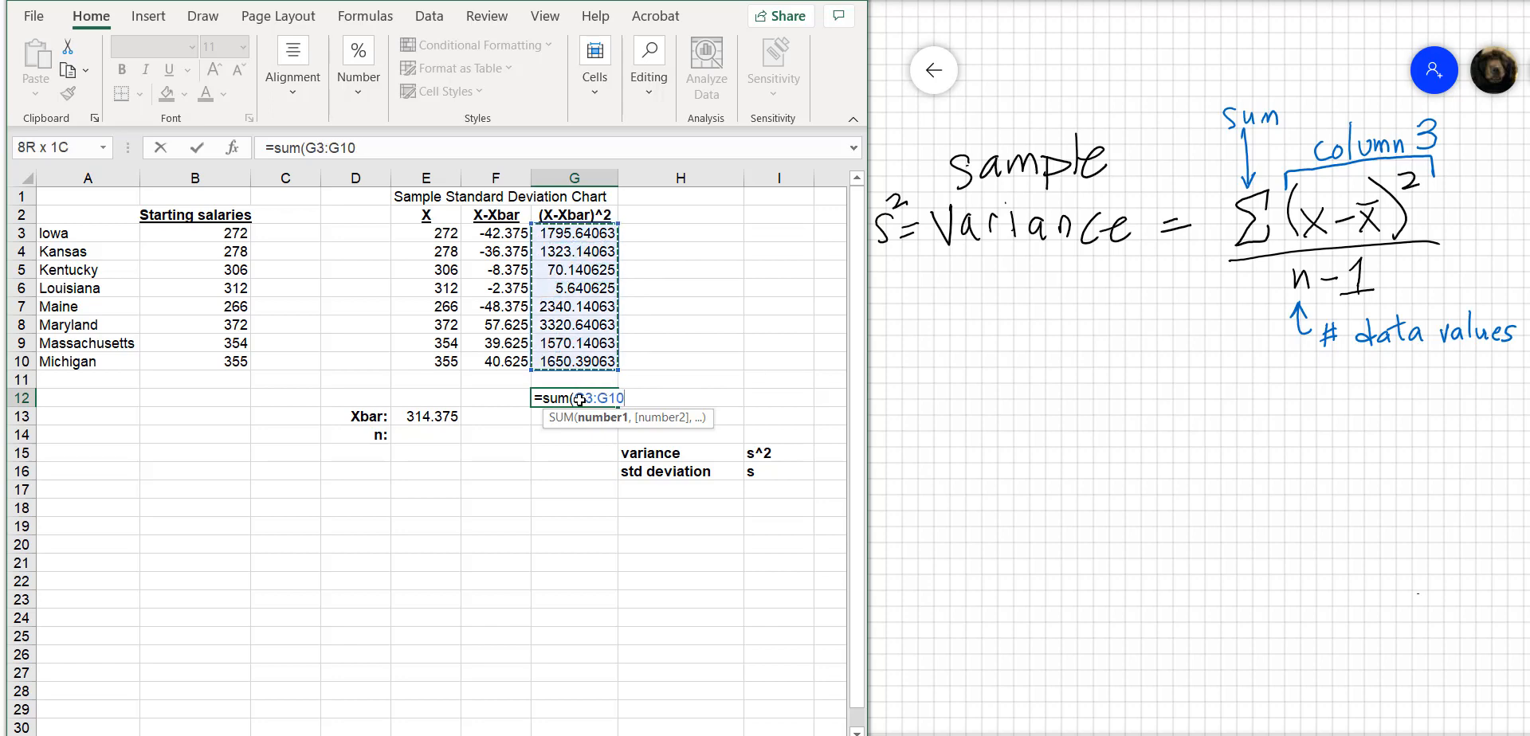
{"action": "type", "text": ")"}
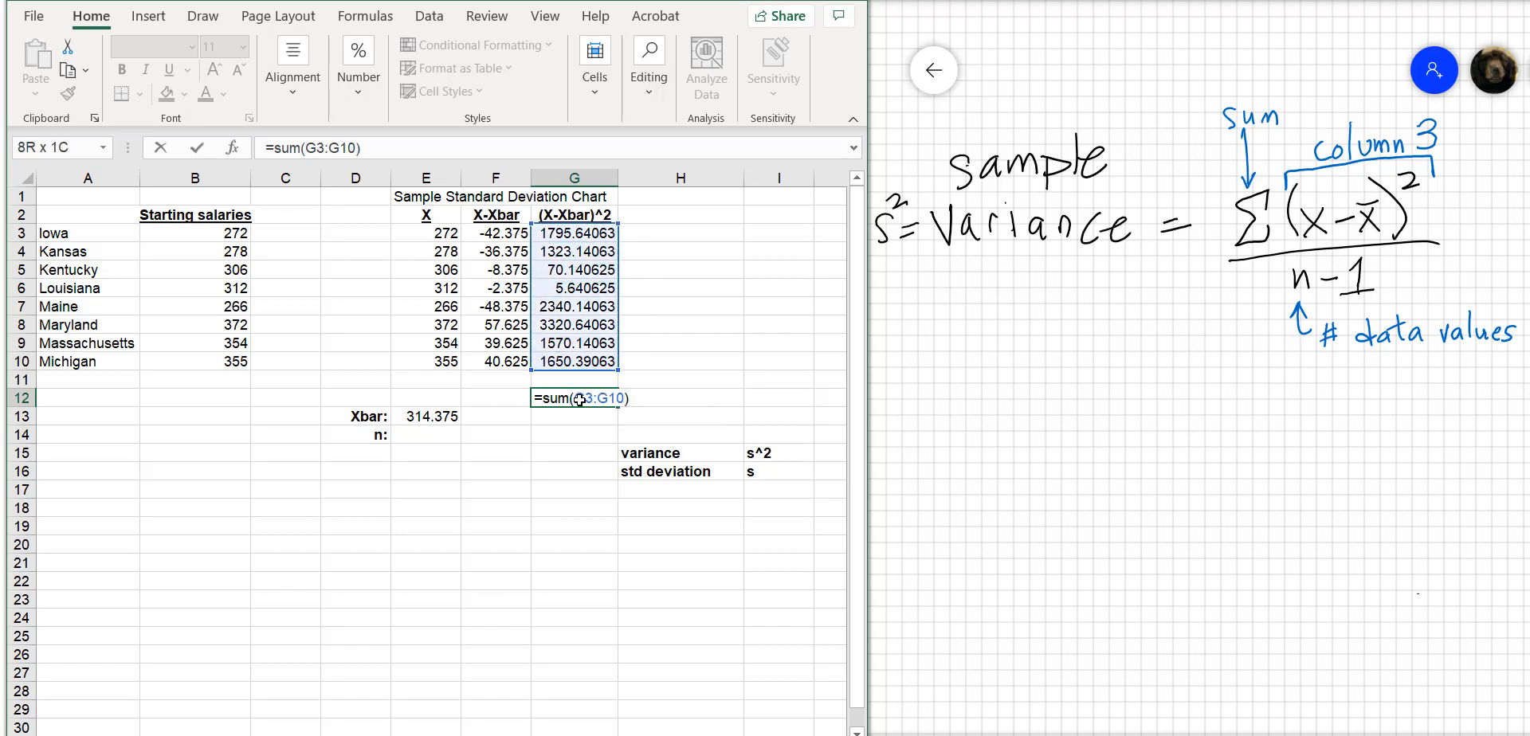
{"action": "key", "text": "Return"}
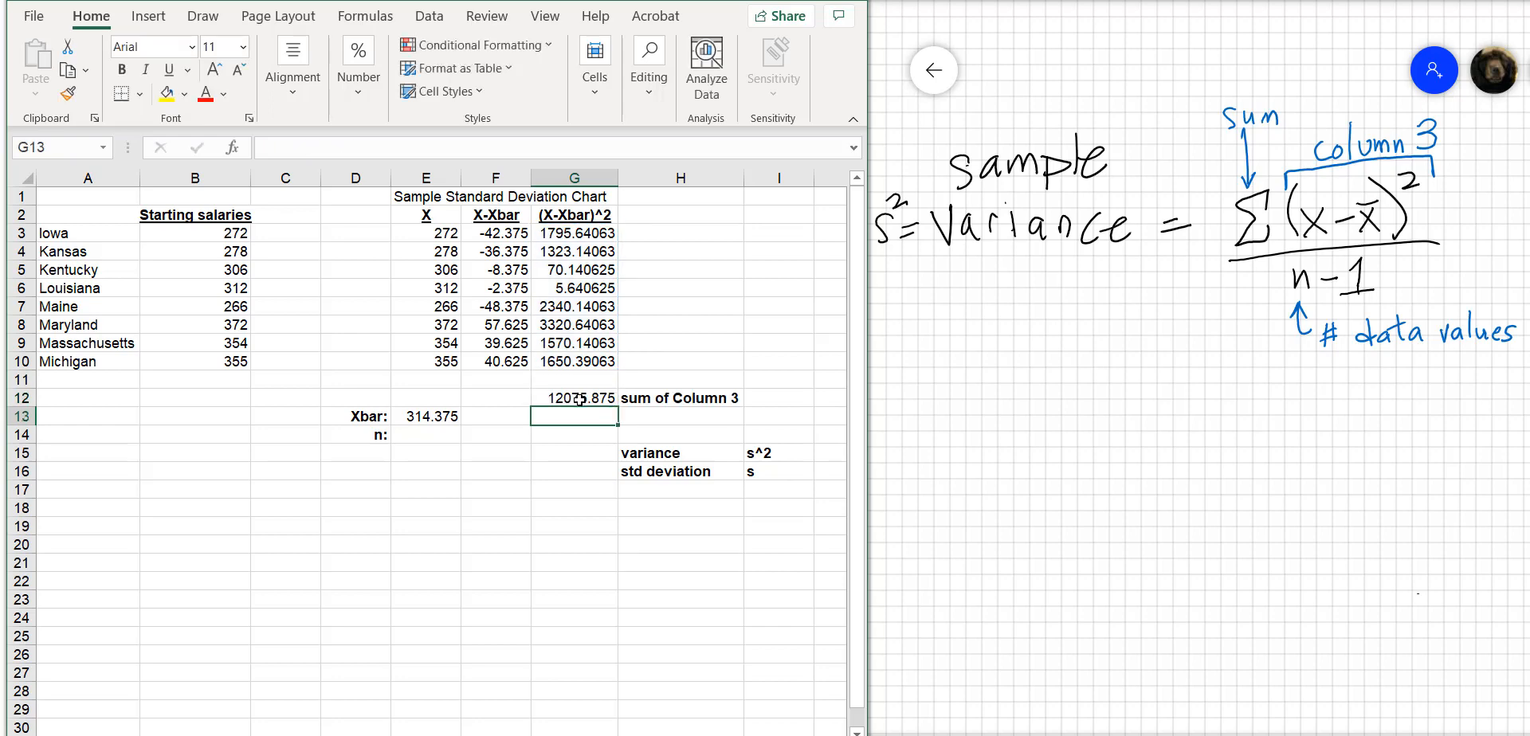
{"action": "left_click", "coordinate": [580, 400]}
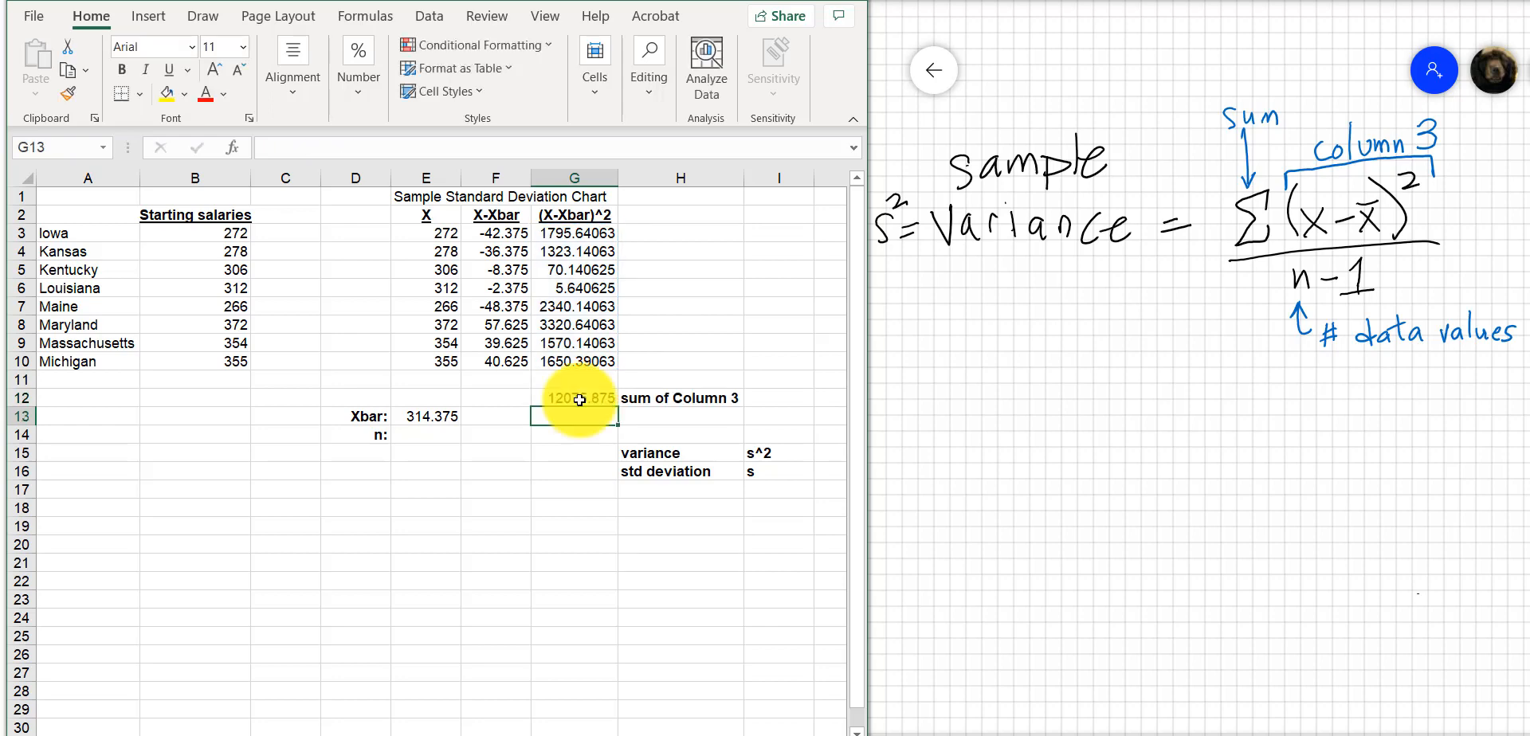
Handwrite = 12075.875 under the sample variance formula on the whiteboard, with a fraction bar beneath the number
{"action": "left_click_drag", "start_coordinate": [1165, 409], "coordinate": [1248, 398]}
{"action": "mouse_move", "coordinate": [1258, 384]}
{"action": "left_mouse_down"}
{"action": "mouse_move", "coordinate": [1262, 398]}
{"action": "mouse_move", "coordinate": [1266, 386]}
{"action": "left_mouse_up"}
{"action": "left_click_drag", "start_coordinate": [1270, 378], "coordinate": [1304, 400]}
{"action": "mouse_move", "coordinate": [1306, 376]}
{"action": "left_mouse_down"}
{"action": "mouse_move", "coordinate": [1339, 369]}
{"action": "mouse_move", "coordinate": [1402, 398]}
{"action": "left_mouse_up"}
{"action": "left_click_drag", "start_coordinate": [1405, 378], "coordinate": [1434, 375]}
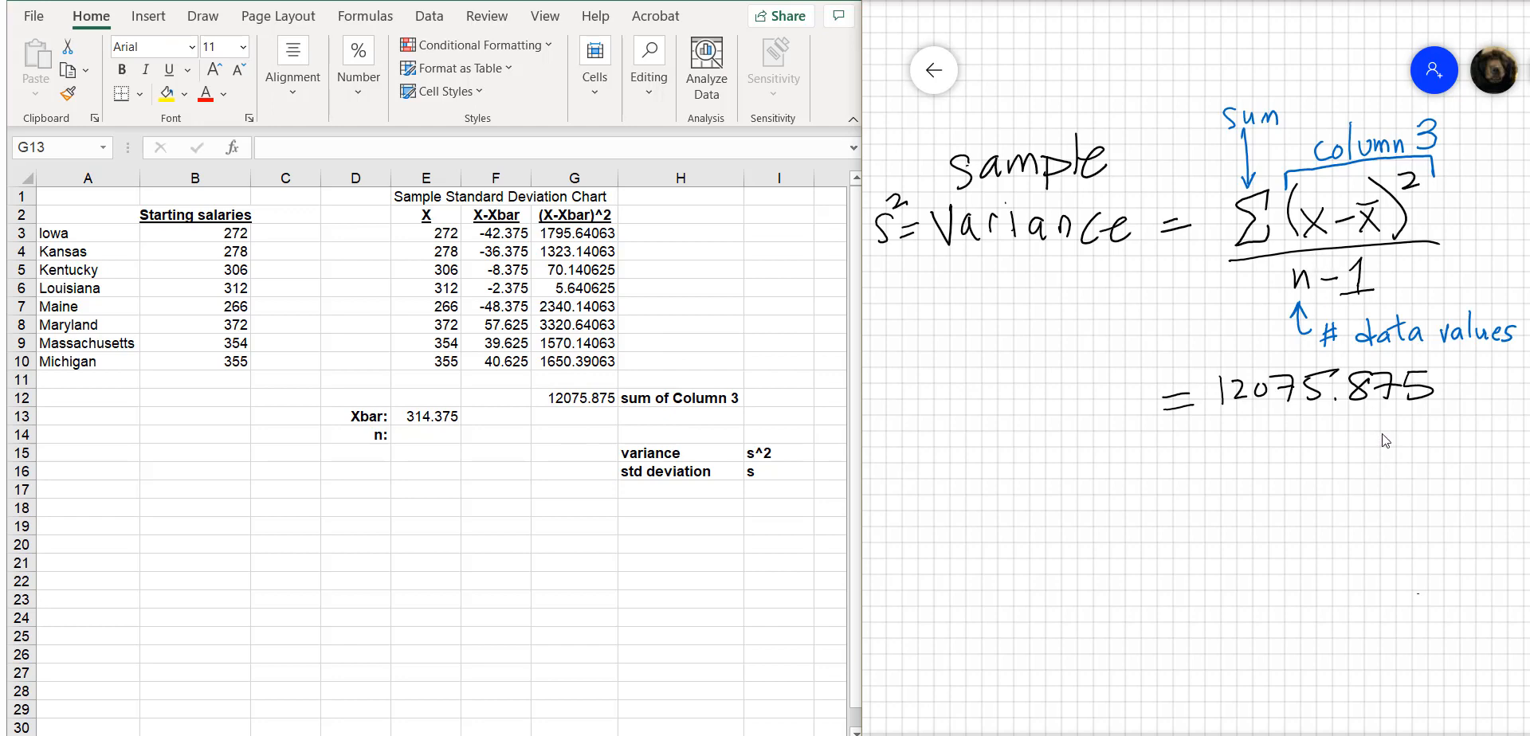
{"action": "left_click_drag", "start_coordinate": [1212, 426], "coordinate": [1440, 423]}
Enter 8 in E14 next to the n label and handwrite 8-1 as the fraction's denominator on the whiteboard
{"action": "left_click", "coordinate": [426, 433]}
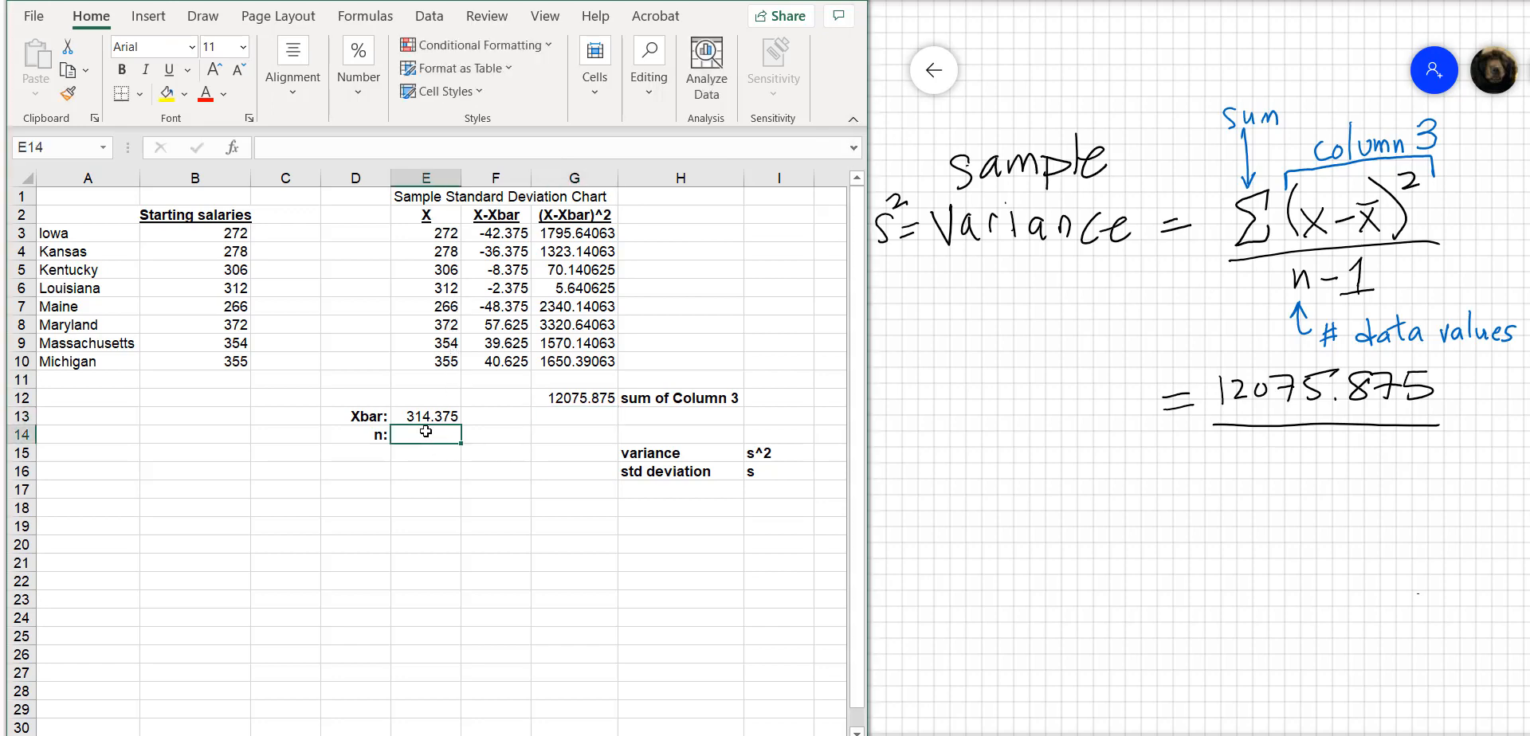
{"action": "type", "text": "8"}
{"action": "key", "text": "Return"}
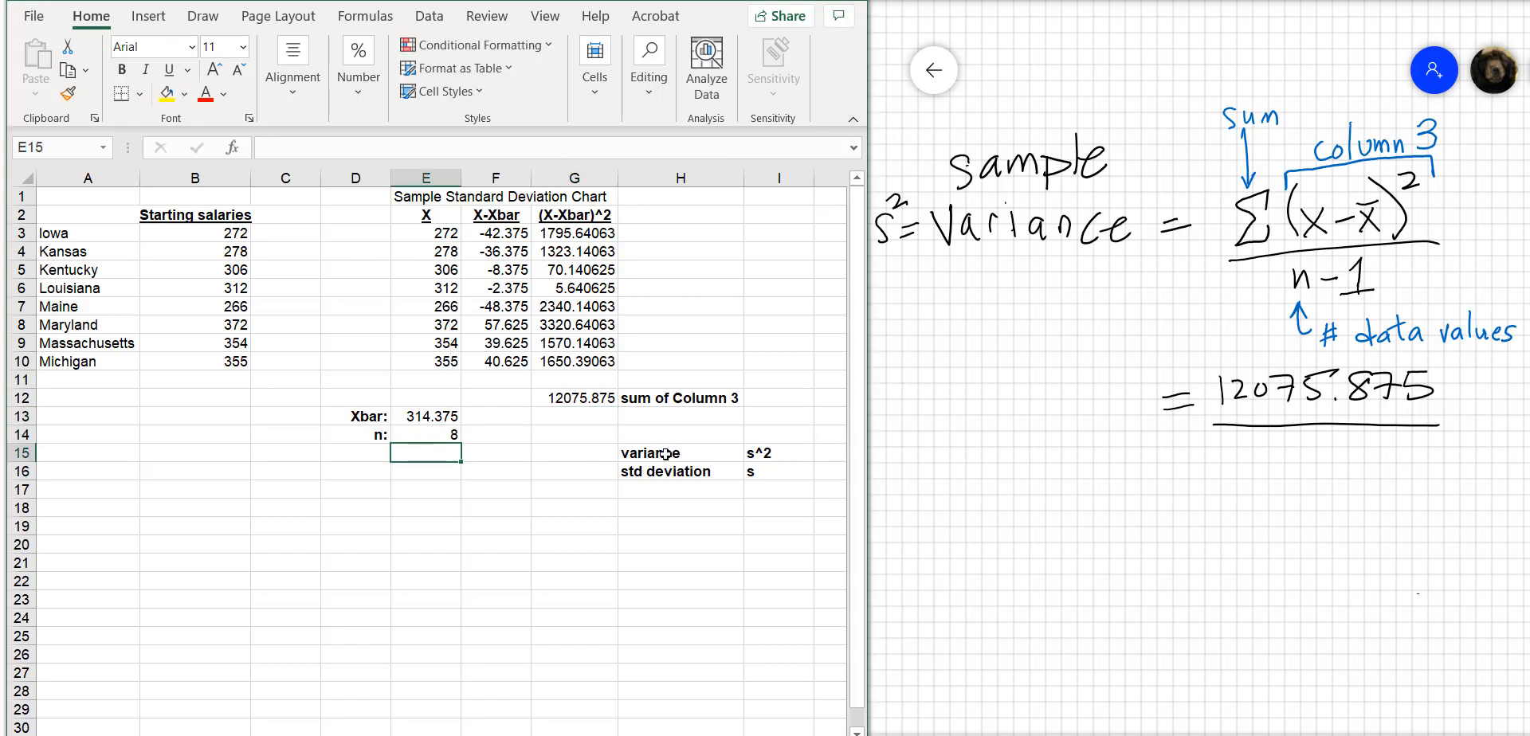
{"action": "left_click", "coordinate": [903, 488]}
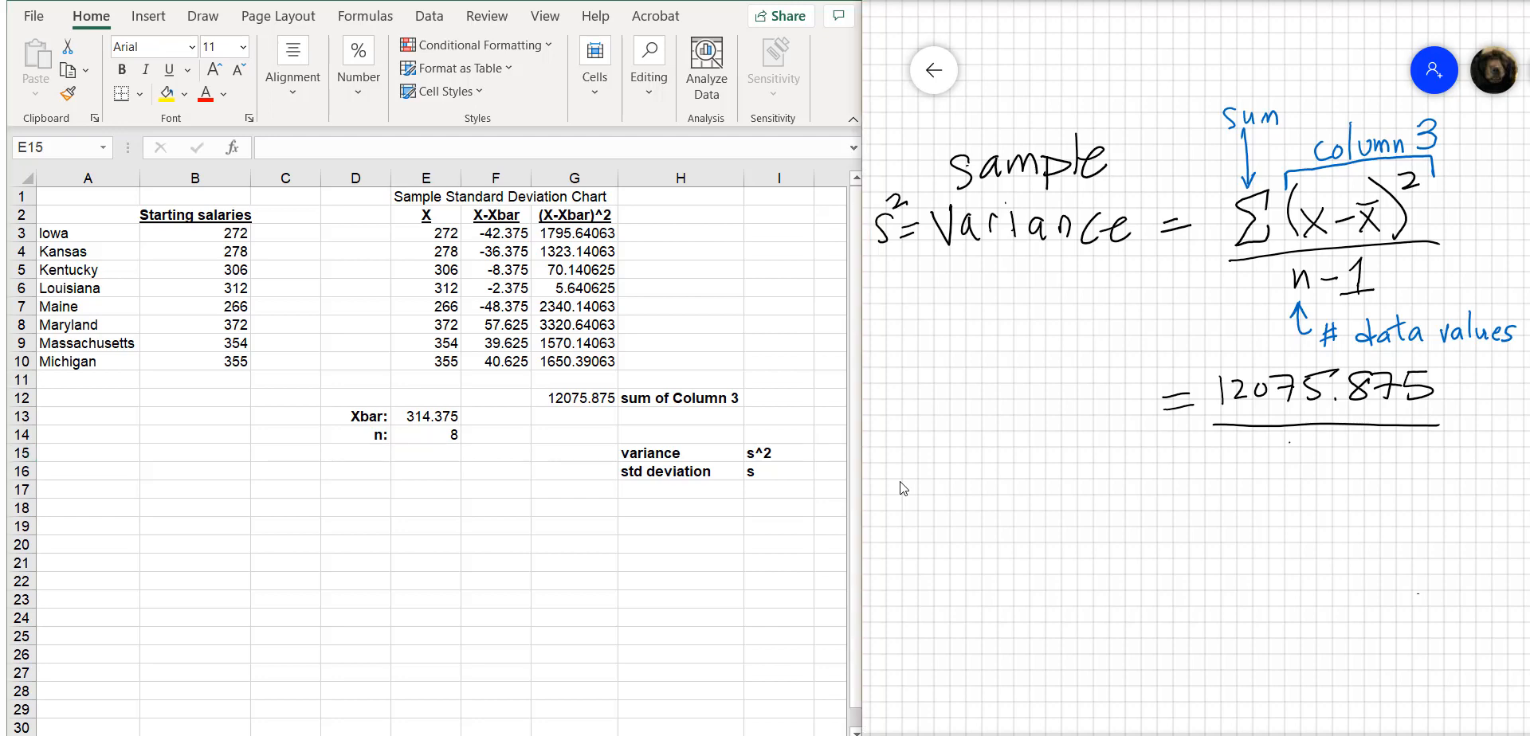
{"action": "mouse_move", "coordinate": [1305, 441]}
{"action": "left_mouse_down"}
{"action": "mouse_move", "coordinate": [1343, 454]}
{"action": "mouse_move", "coordinate": [1351, 476]}
{"action": "left_mouse_up"}
Calculate the variance in G15, next to the variance label, with =G12/7
{"action": "left_click", "coordinate": [572, 453]}
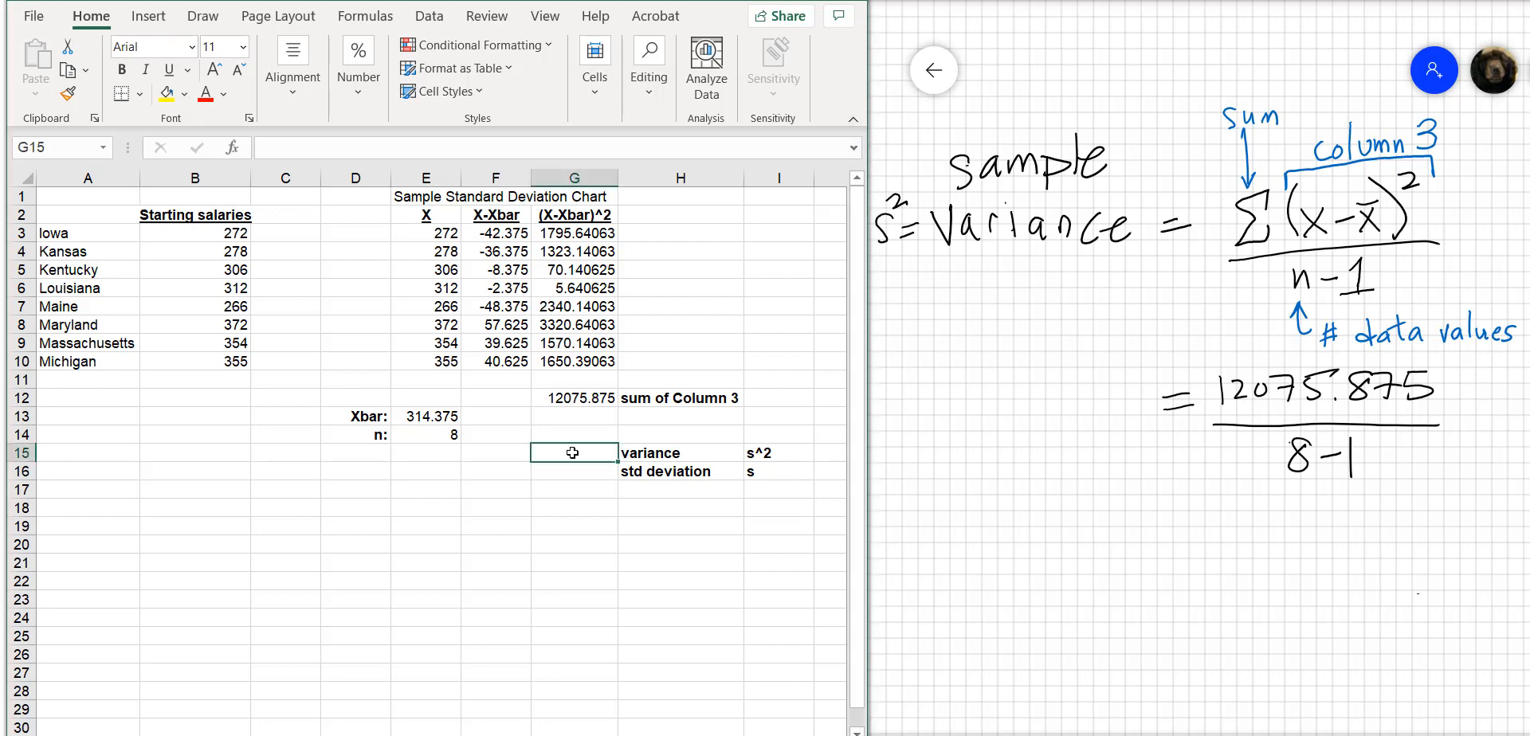
{"action": "type", "text": "="}
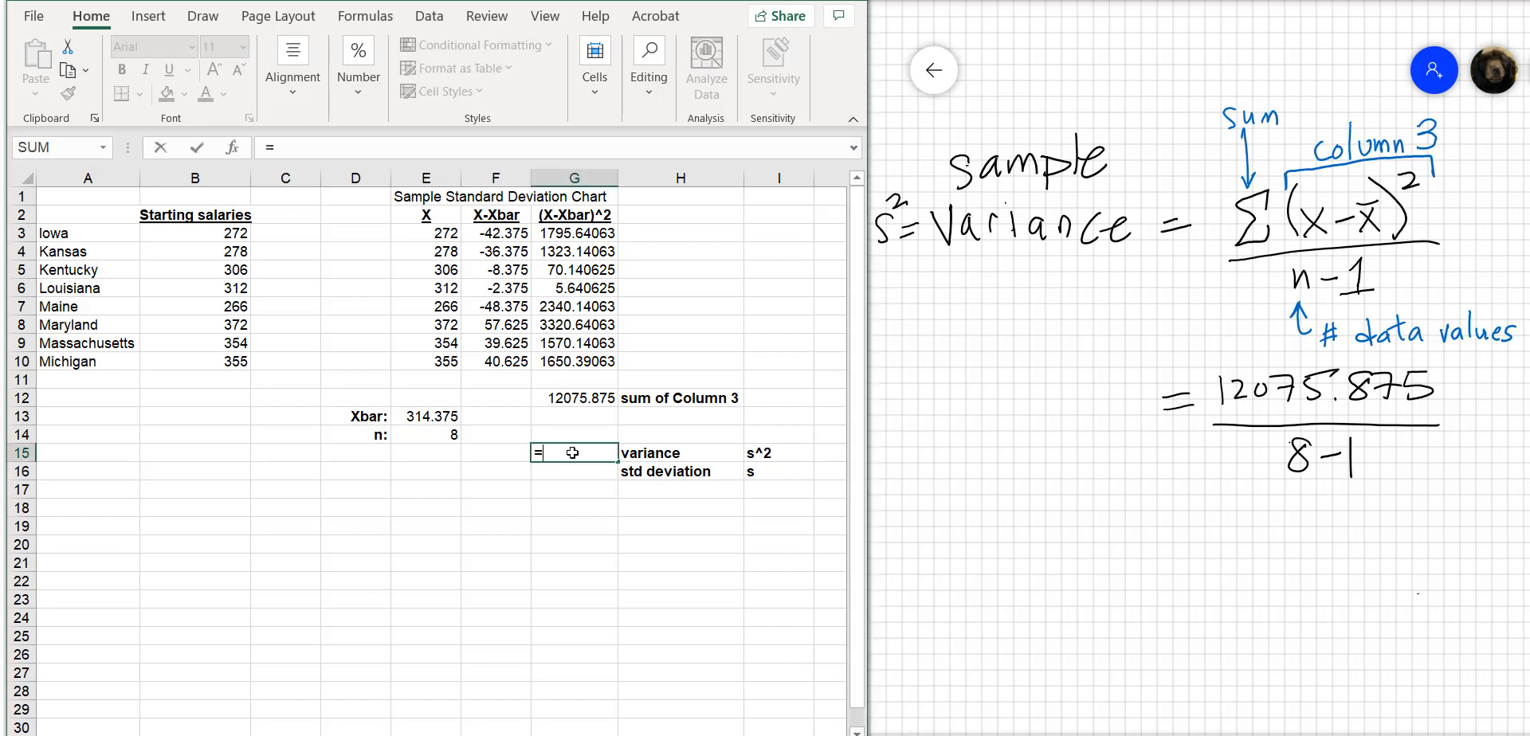
{"action": "left_click", "coordinate": [577, 399]}
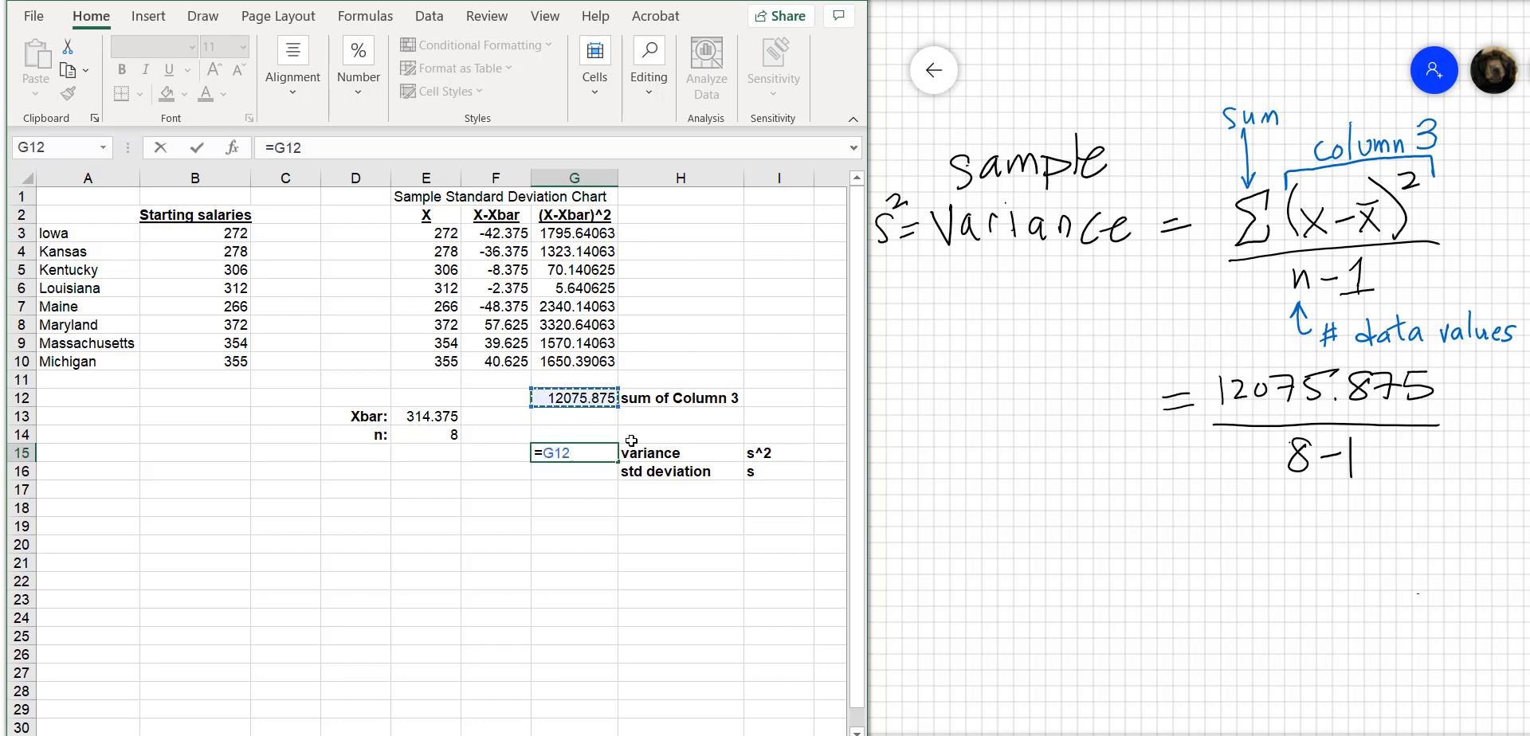
{"action": "type", "text": "/"}
{"action": "type", "text": "7"}
{"action": "key", "text": "Return"}
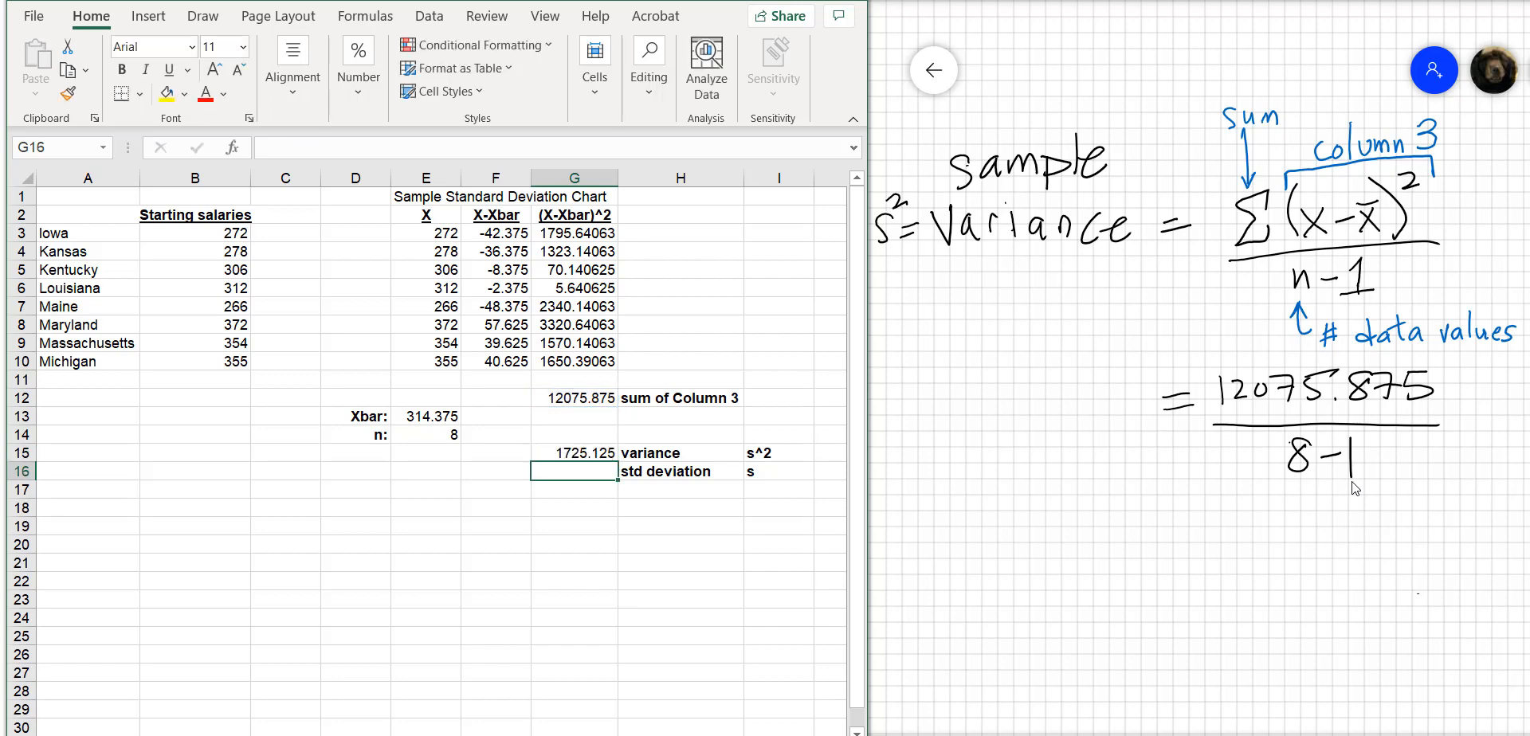
Handwrite s² = 1725.125 below the fraction on the whiteboard
{"action": "mouse_move", "coordinate": [1145, 528]}
{"action": "left_mouse_down"}
{"action": "mouse_move", "coordinate": [1130, 543]}
{"action": "mouse_move", "coordinate": [1175, 511]}
{"action": "mouse_move", "coordinate": [1231, 535]}
{"action": "left_mouse_up"}
{"action": "mouse_move", "coordinate": [1239, 510]}
{"action": "left_mouse_down"}
{"action": "mouse_move", "coordinate": [1257, 507]}
{"action": "mouse_move", "coordinate": [1257, 533]}
{"action": "left_mouse_up"}
{"action": "mouse_move", "coordinate": [1245, 522]}
{"action": "left_mouse_down"}
{"action": "mouse_move", "coordinate": [1294, 532]}
{"action": "mouse_move", "coordinate": [1298, 510]}
{"action": "mouse_move", "coordinate": [1307, 532]}
{"action": "mouse_move", "coordinate": [1346, 537]}
{"action": "left_mouse_up"}
{"action": "left_click", "coordinate": [1330, 526]}
{"action": "mouse_move", "coordinate": [1352, 511]}
{"action": "left_mouse_down"}
{"action": "mouse_move", "coordinate": [1379, 532]}
{"action": "mouse_move", "coordinate": [1415, 504]}
{"action": "left_mouse_up"}
{"action": "left_click_drag", "start_coordinate": [1396, 509], "coordinate": [1400, 541]}
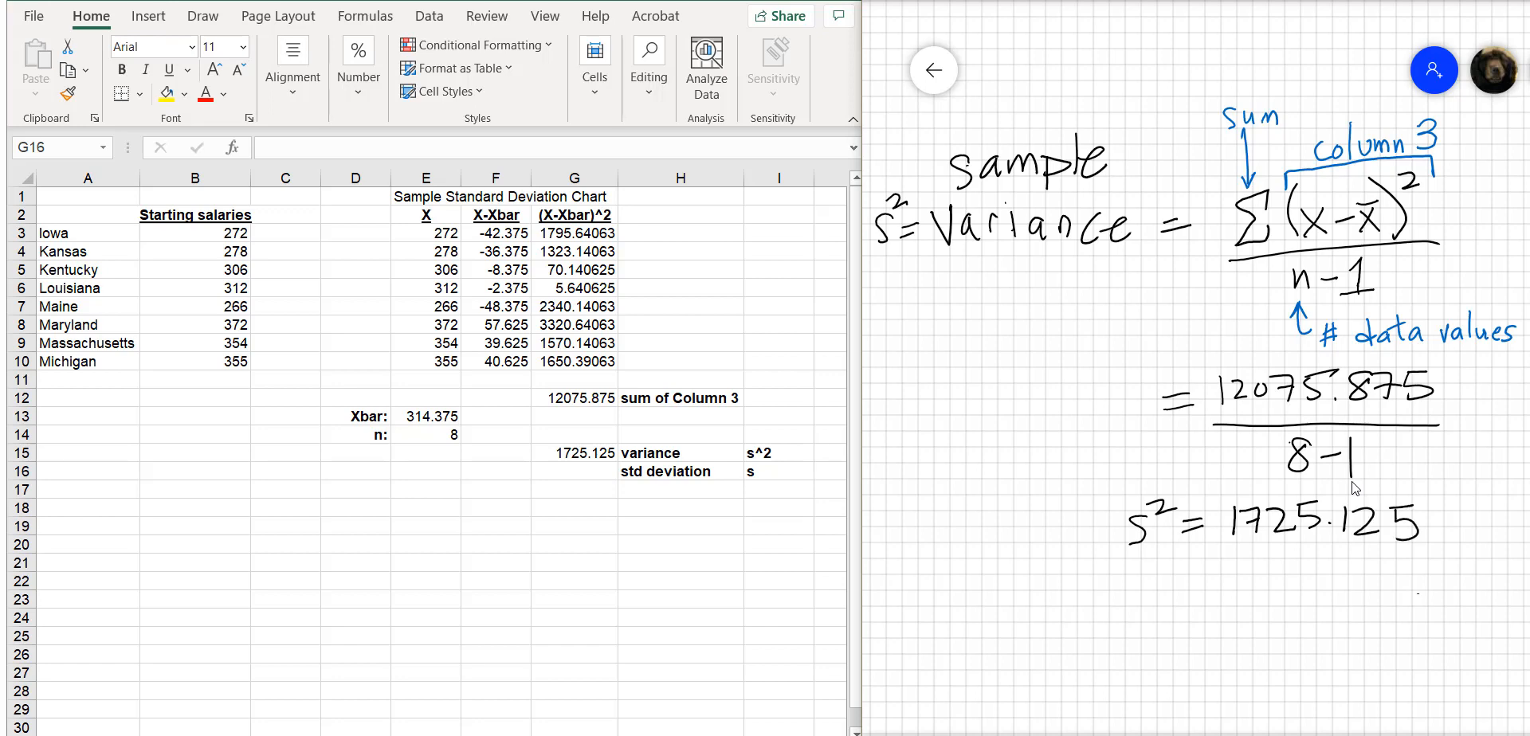
Handwrite s = √s² = √1725.125 on the whiteboard below the variance result, extending the radical bar over the number
{"action": "mouse_move", "coordinate": [933, 599]}
{"action": "left_mouse_down"}
{"action": "mouse_move", "coordinate": [916, 622]}
{"action": "mouse_move", "coordinate": [972, 606]}
{"action": "left_mouse_up"}
{"action": "mouse_move", "coordinate": [956, 616]}
{"action": "left_mouse_down"}
{"action": "mouse_move", "coordinate": [999, 625]}
{"action": "mouse_move", "coordinate": [1002, 575]}
{"action": "mouse_move", "coordinate": [1042, 574]}
{"action": "mouse_move", "coordinate": [1012, 619]}
{"action": "mouse_move", "coordinate": [1046, 601]}
{"action": "left_mouse_up"}
{"action": "mouse_move", "coordinate": [1058, 606]}
{"action": "left_mouse_down"}
{"action": "mouse_move", "coordinate": [1115, 580]}
{"action": "mouse_move", "coordinate": [1129, 621]}
{"action": "left_mouse_up"}
{"action": "mouse_move", "coordinate": [1135, 594]}
{"action": "left_mouse_down"}
{"action": "mouse_move", "coordinate": [1152, 592]}
{"action": "mouse_move", "coordinate": [1151, 623]}
{"action": "left_mouse_up"}
{"action": "left_click_drag", "start_coordinate": [1137, 609], "coordinate": [1179, 618]}
{"action": "mouse_move", "coordinate": [1185, 592]}
{"action": "left_mouse_down"}
{"action": "mouse_move", "coordinate": [1181, 618]}
{"action": "mouse_move", "coordinate": [1216, 615]}
{"action": "left_mouse_up"}
{"action": "left_click", "coordinate": [1208, 615]}
{"action": "mouse_move", "coordinate": [1227, 596]}
{"action": "left_mouse_down"}
{"action": "mouse_move", "coordinate": [1248, 618]}
{"action": "mouse_move", "coordinate": [1274, 612]}
{"action": "mouse_move", "coordinate": [1247, 622]}
{"action": "left_mouse_up"}
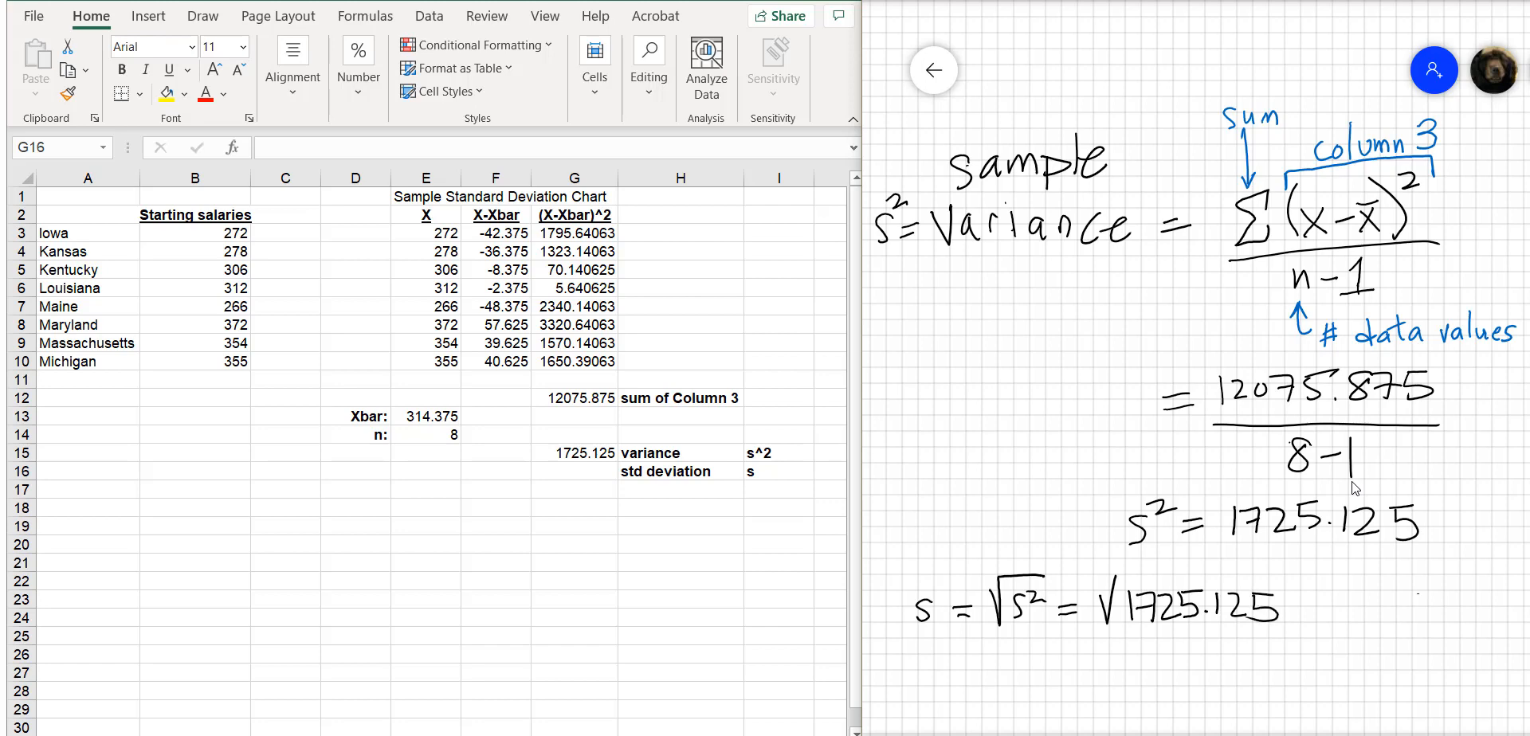
{"action": "left_click_drag", "start_coordinate": [1117, 577], "coordinate": [1294, 574]}
Calculate the standard deviation in G16, next to the std deviation label, with =SQRT(G15)
{"action": "left_click", "coordinate": [590, 469]}
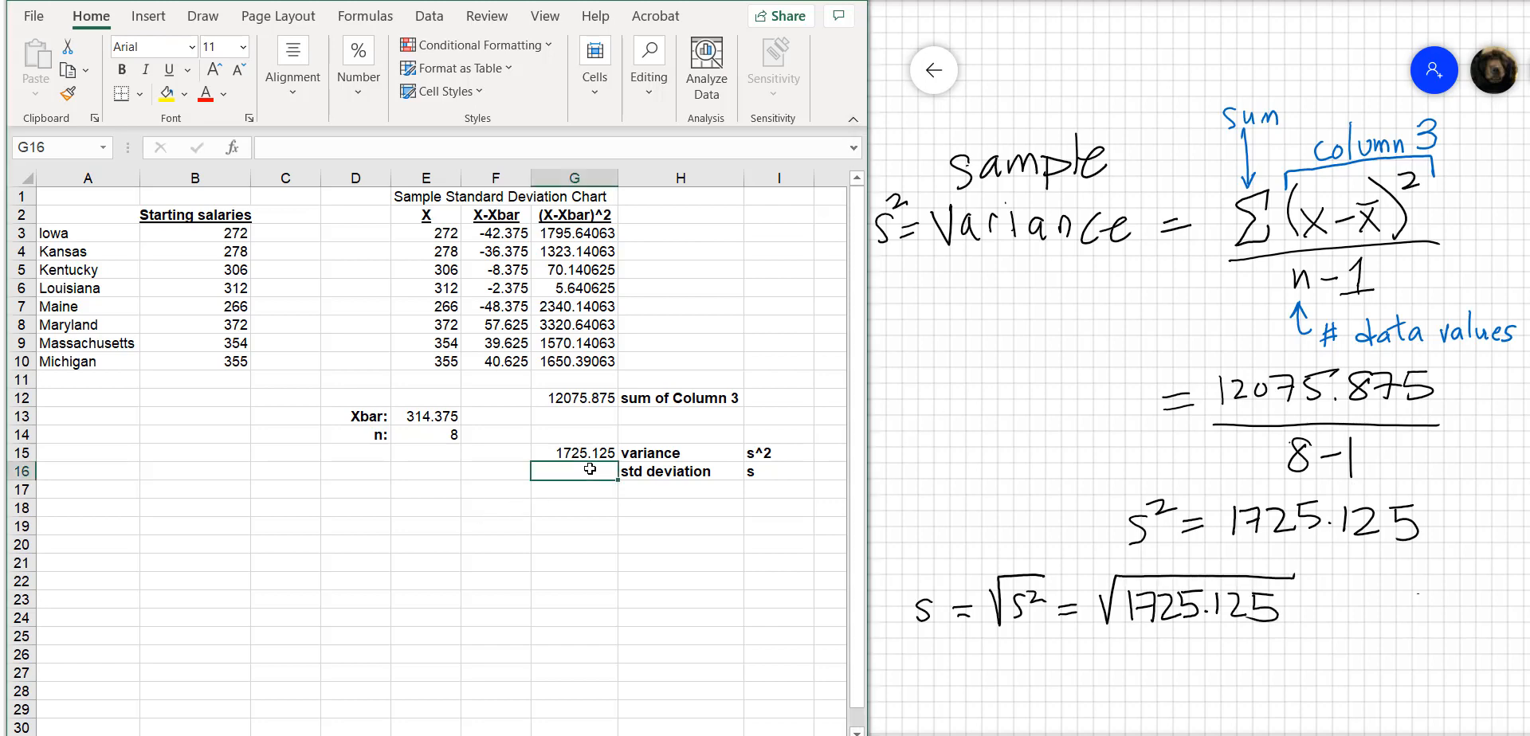
{"action": "type", "text": "=sqr"}
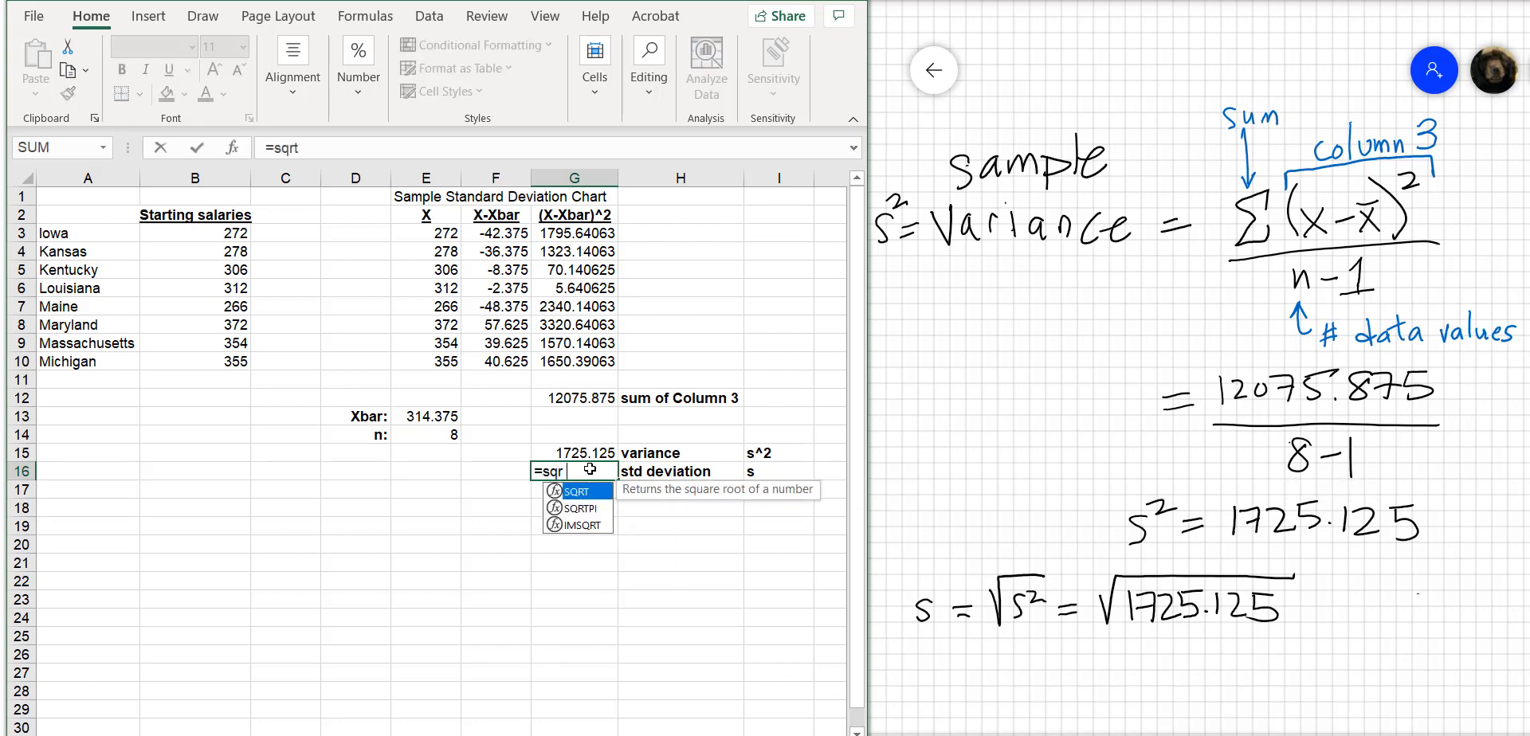
{"action": "type", "text": "t("}
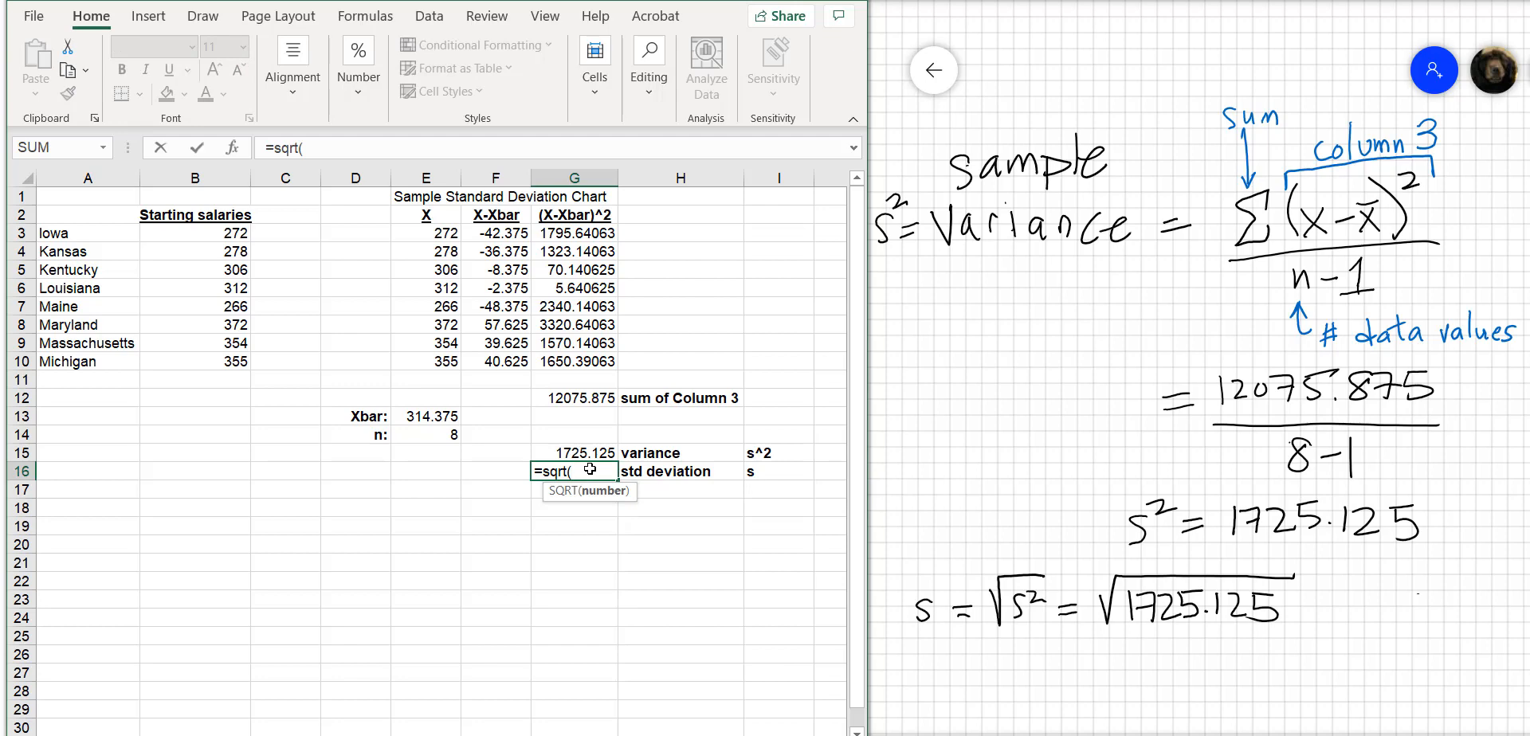
{"action": "key", "text": "Up"}
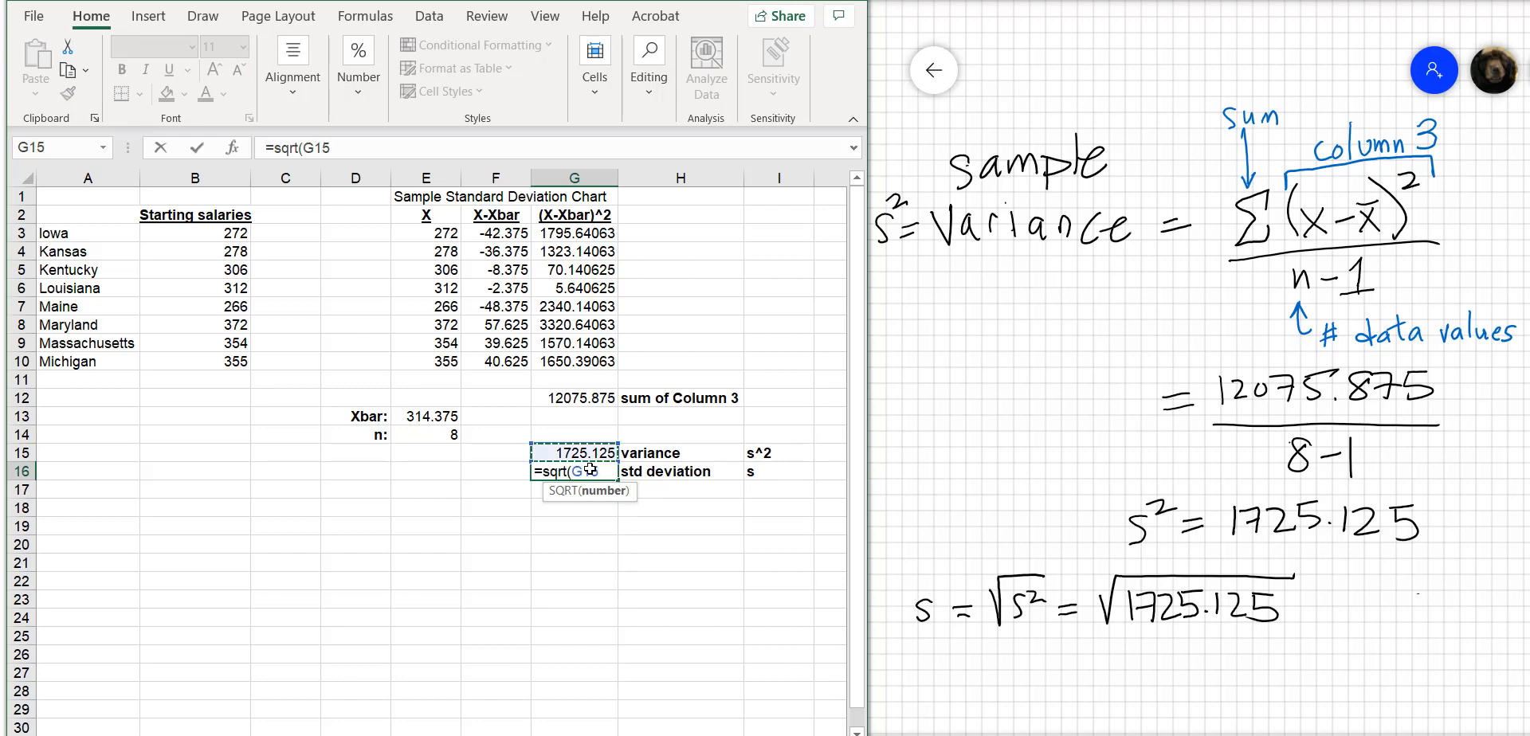
{"action": "type", "text": ")"}
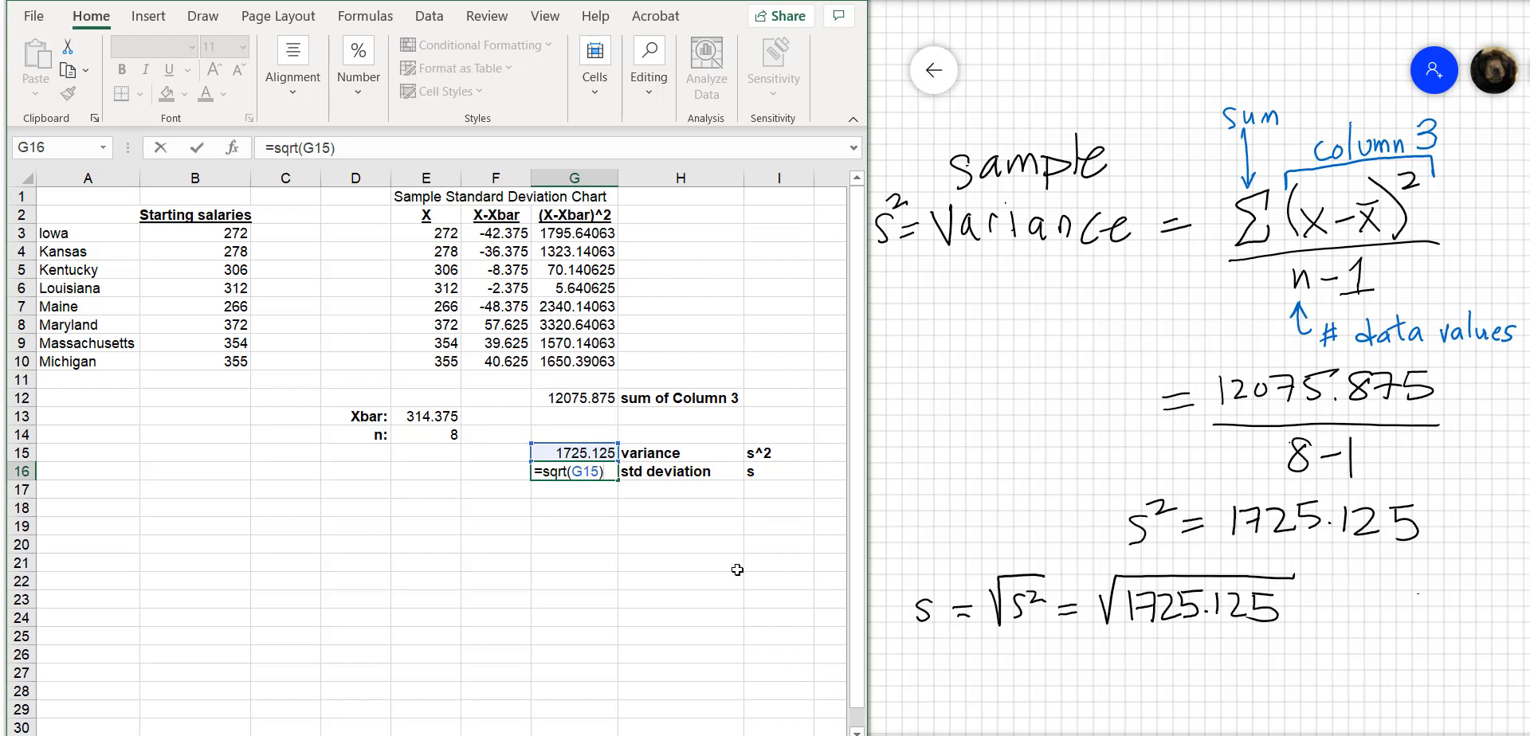
{"action": "key", "text": "Return"}
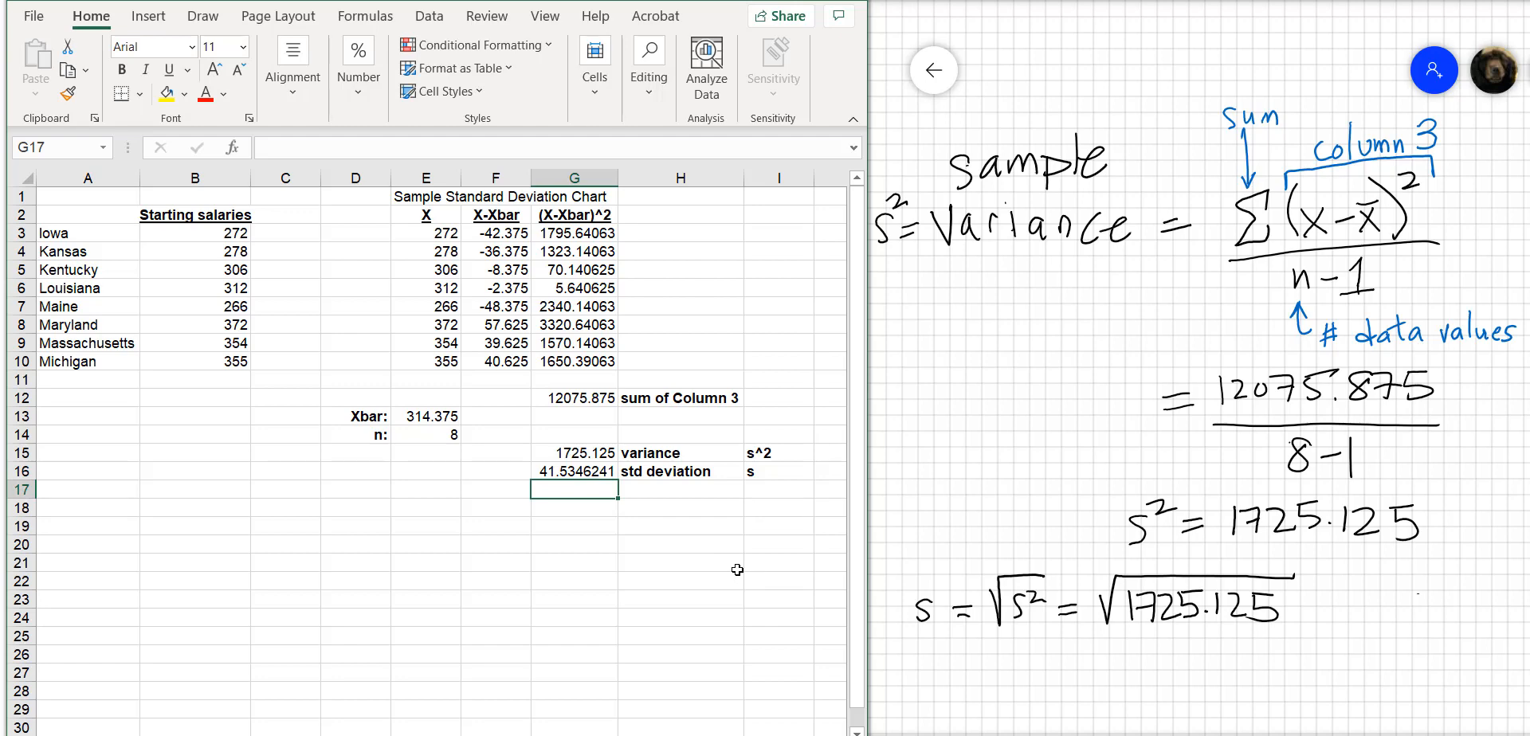
Handwrite ≈ 41.5346 below the square root expression on the whiteboard
{"action": "mouse_move", "coordinate": [1062, 681]}
{"action": "left_mouse_down"}
{"action": "mouse_move", "coordinate": [1130, 677]}
{"action": "mouse_move", "coordinate": [1125, 693]}
{"action": "left_mouse_up"}
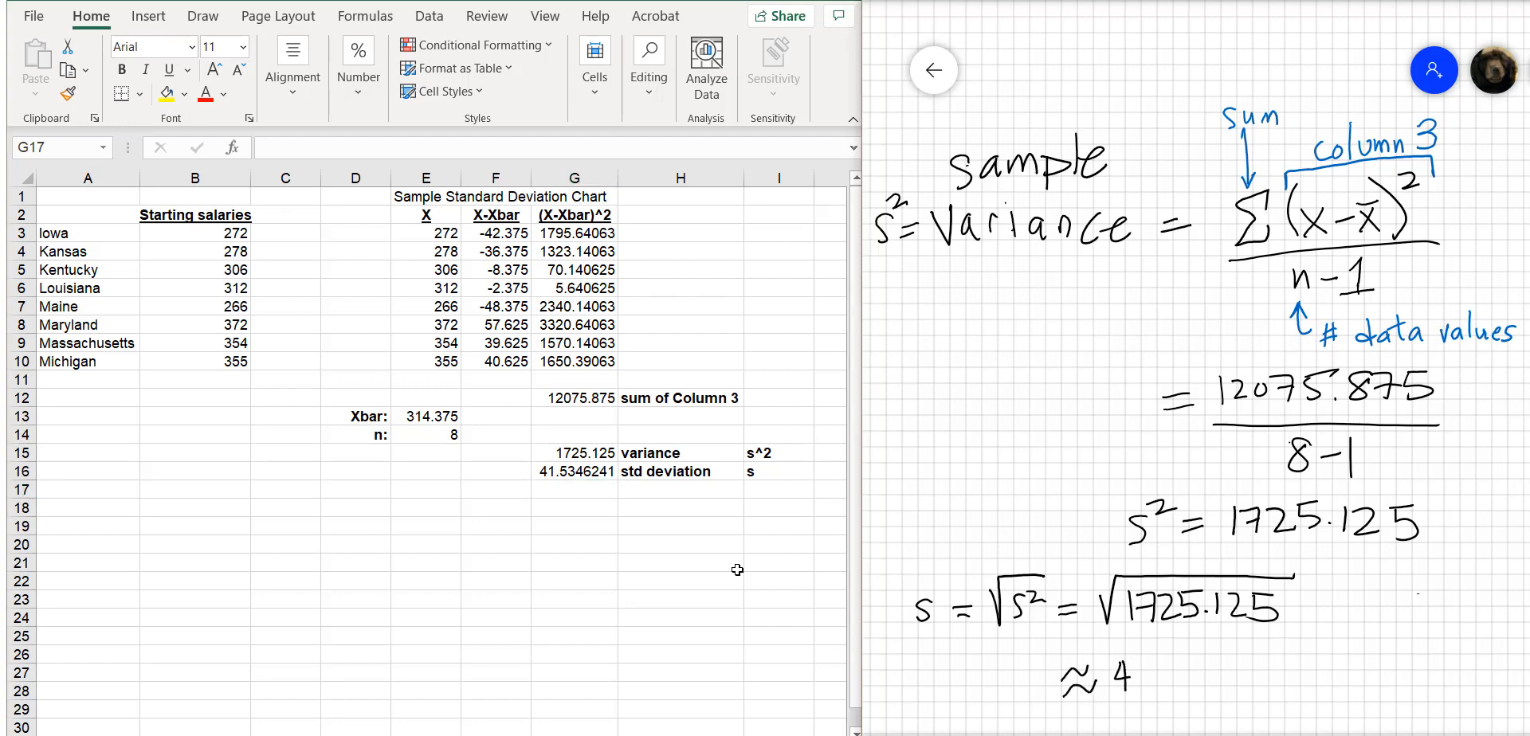
{"action": "left_click_drag", "start_coordinate": [1194, 655], "coordinate": [1179, 681]}
{"action": "mouse_move", "coordinate": [1207, 653]}
{"action": "left_mouse_down"}
{"action": "mouse_move", "coordinate": [1212, 680]}
{"action": "mouse_move", "coordinate": [1268, 671]}
{"action": "left_mouse_up"}
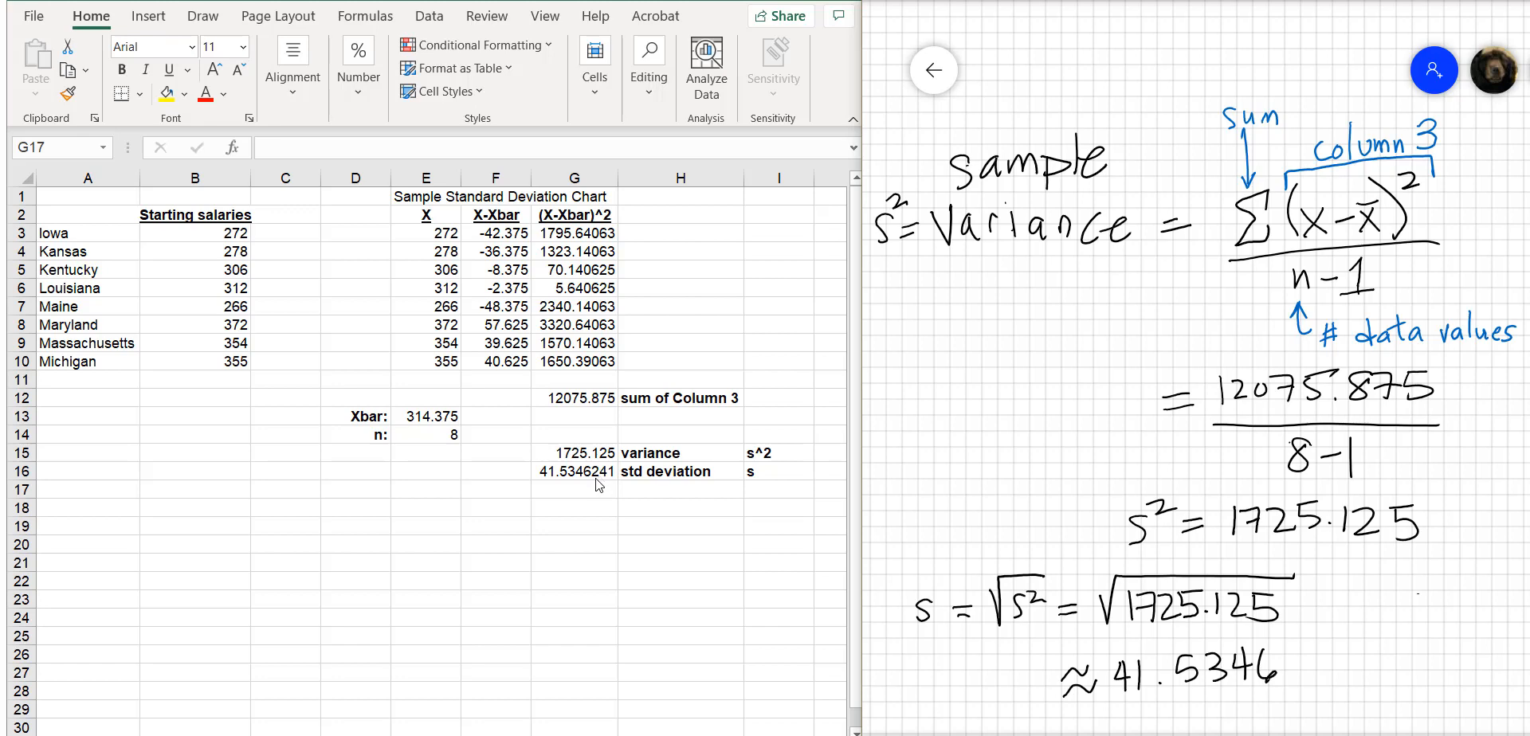
Highlight the handwritten results 1725.125 and 41.5346 in yellow and fill cells G15:G16 with yellow
{"action": "left_click_drag", "start_coordinate": [1222, 516], "coordinate": [1439, 517]}
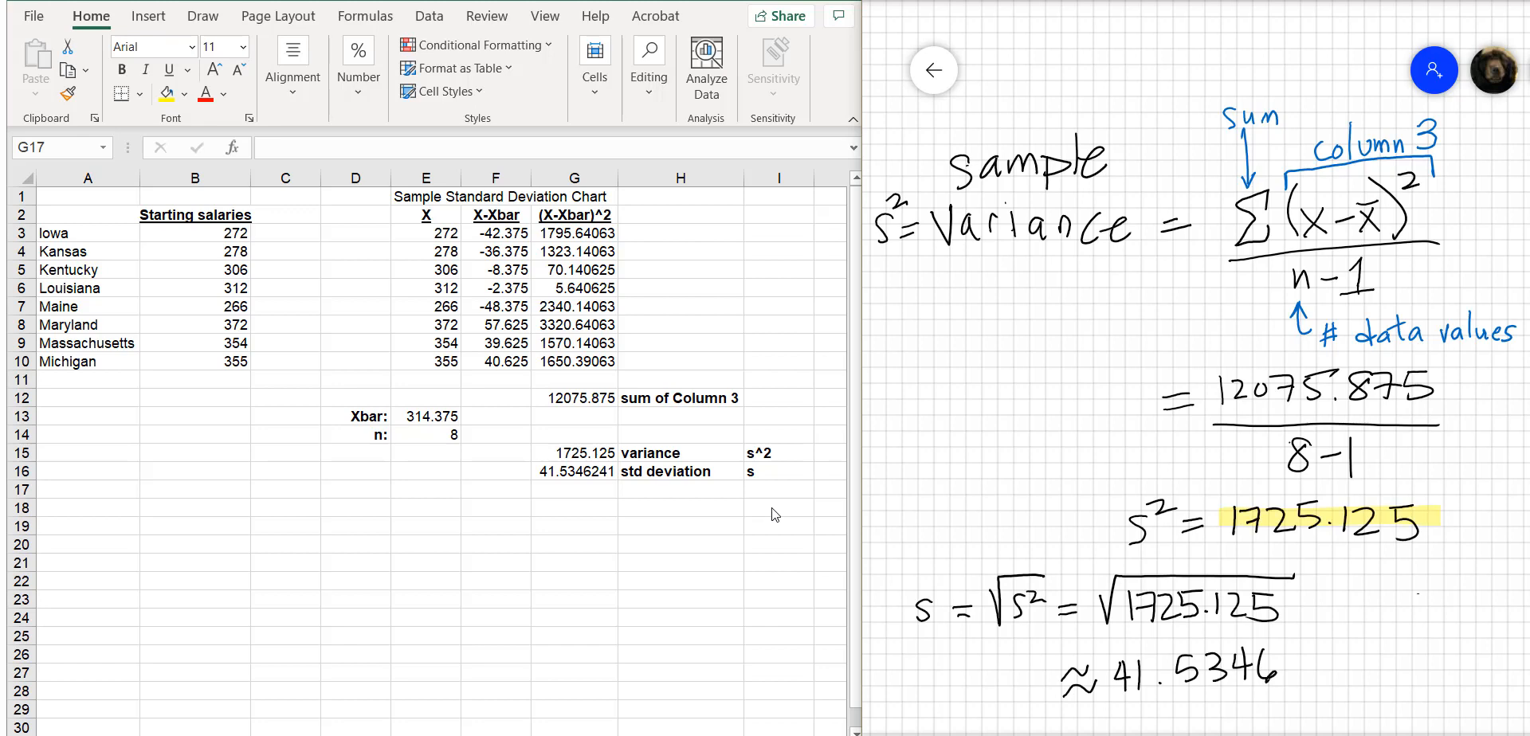
{"action": "mouse_move", "coordinate": [1117, 673]}
{"action": "left_mouse_down"}
{"action": "mouse_move", "coordinate": [1123, 689]}
{"action": "mouse_move", "coordinate": [1299, 675]}
{"action": "left_mouse_up"}
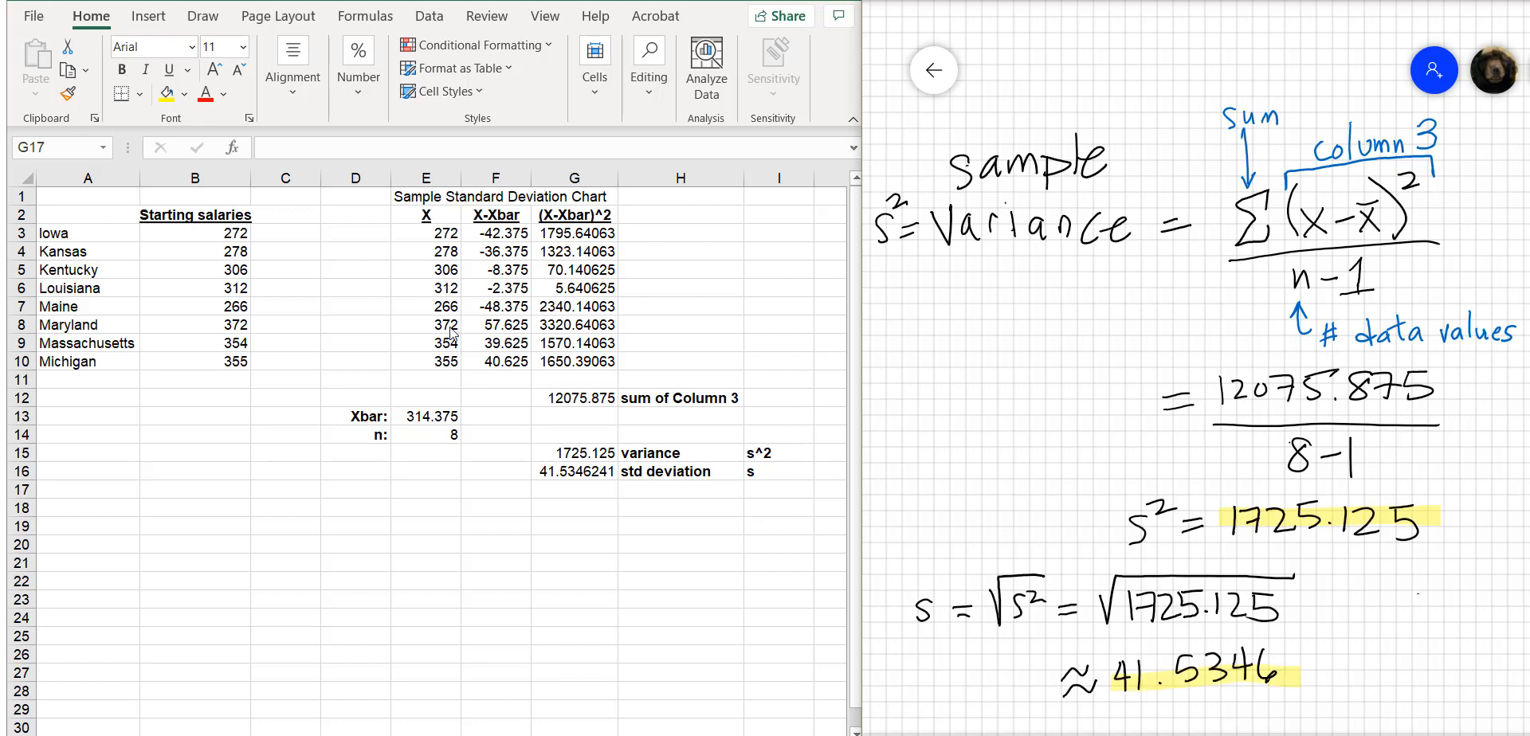
{"action": "left_click_drag", "start_coordinate": [573, 453], "coordinate": [573, 471]}
{"action": "left_click", "coordinate": [167, 93]}
{"action": "left_click", "coordinate": [536, 502]}
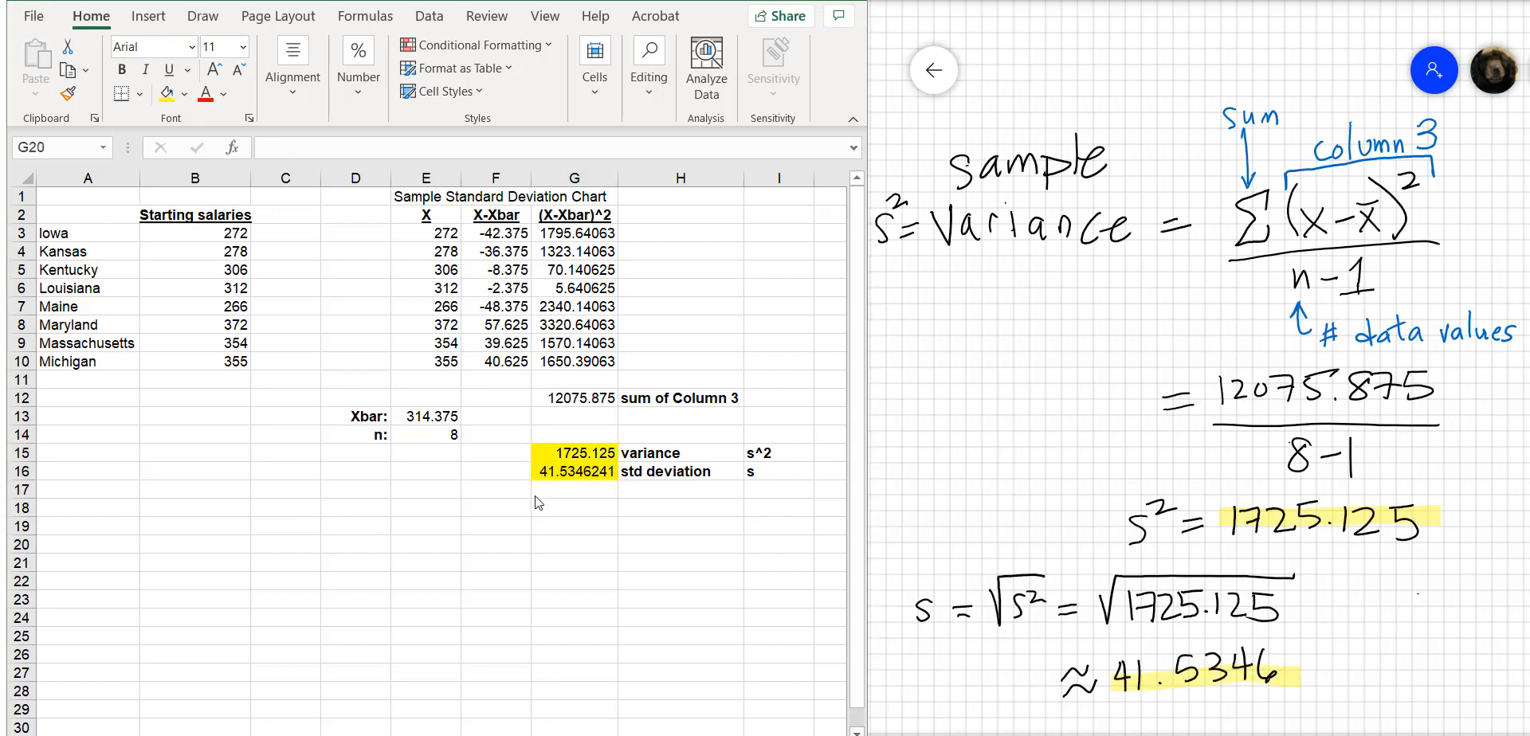